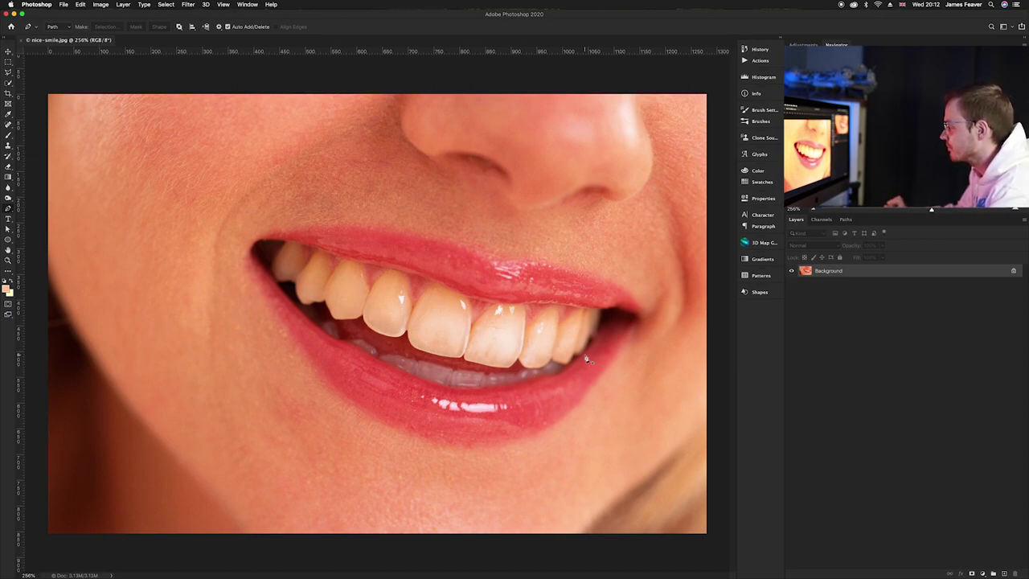
{"action": "key", "text": "v"}
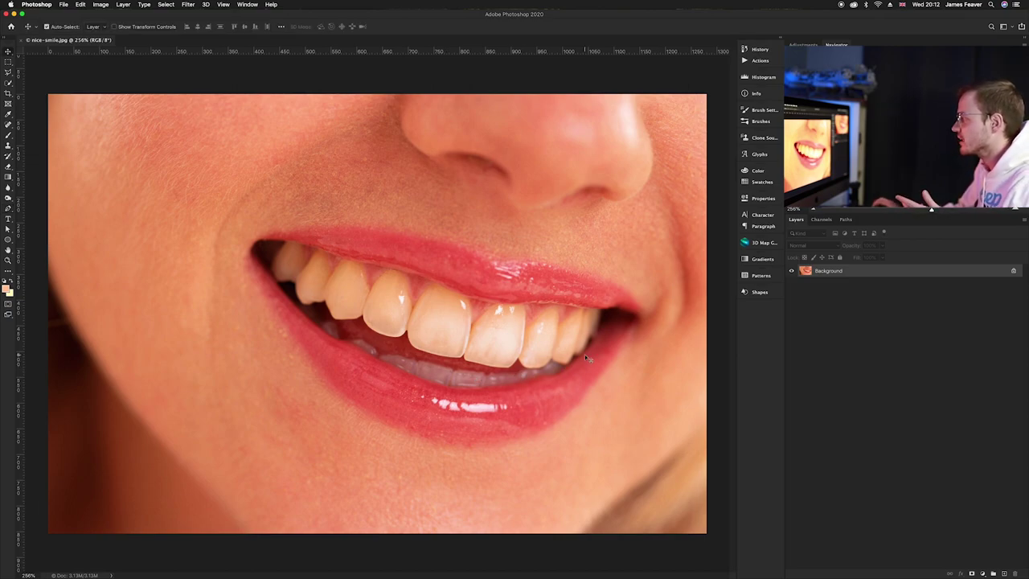
{"action": "scroll", "coordinate": [572, 346], "scroll_direction": "up", "scroll_amount": 3}
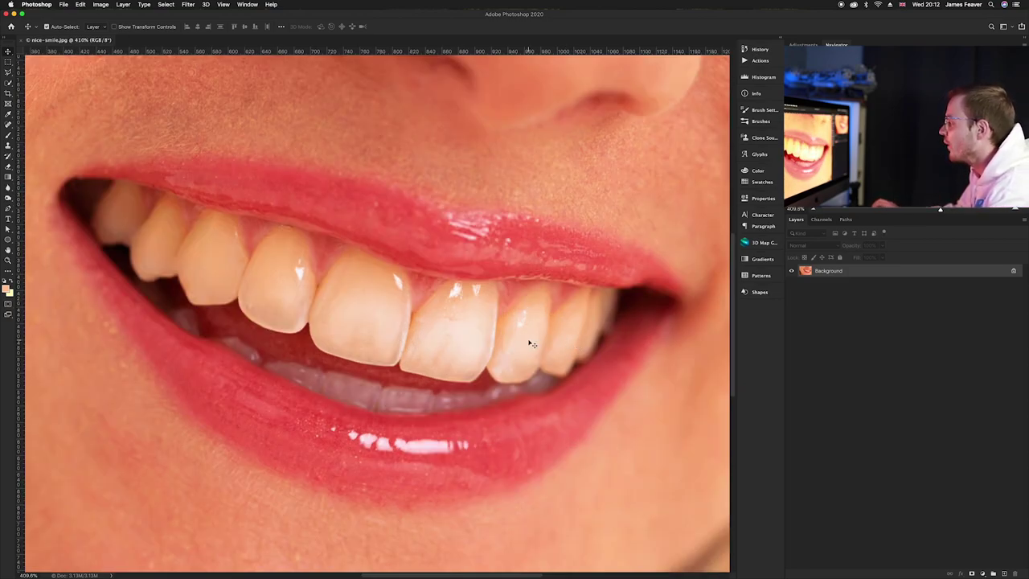
{"action": "left_click", "coordinate": [171, 4]}
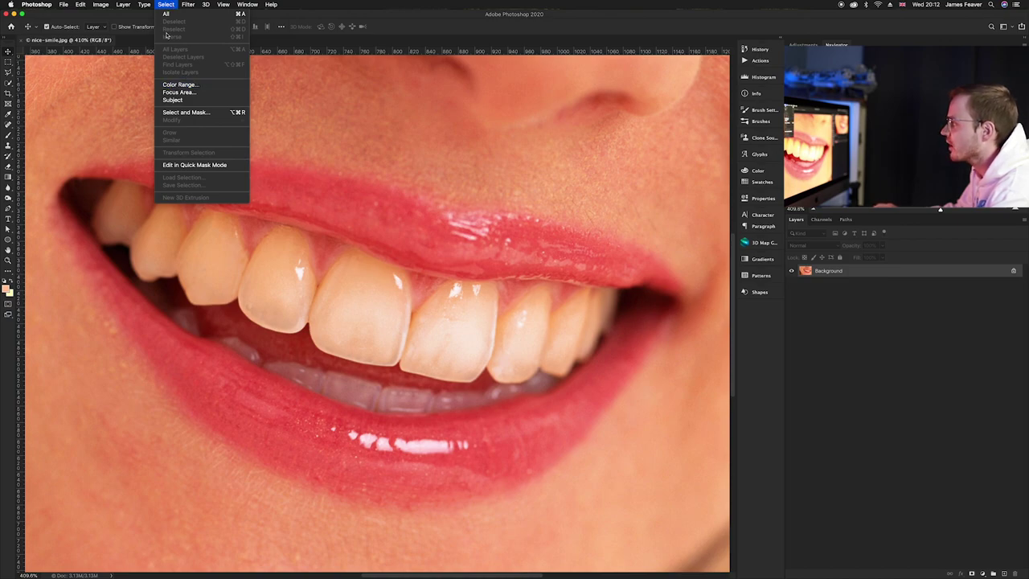
{"action": "left_click", "coordinate": [168, 5]}
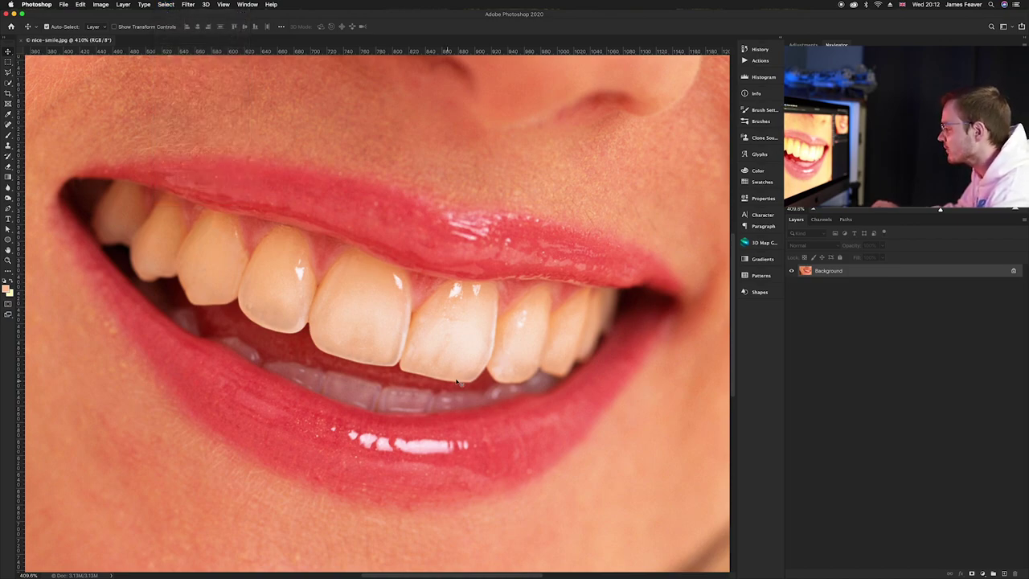
Step: Start a Pen tool path around the lower and outer edge of the leftmost upper tooth
{"action": "key", "text": "p"}
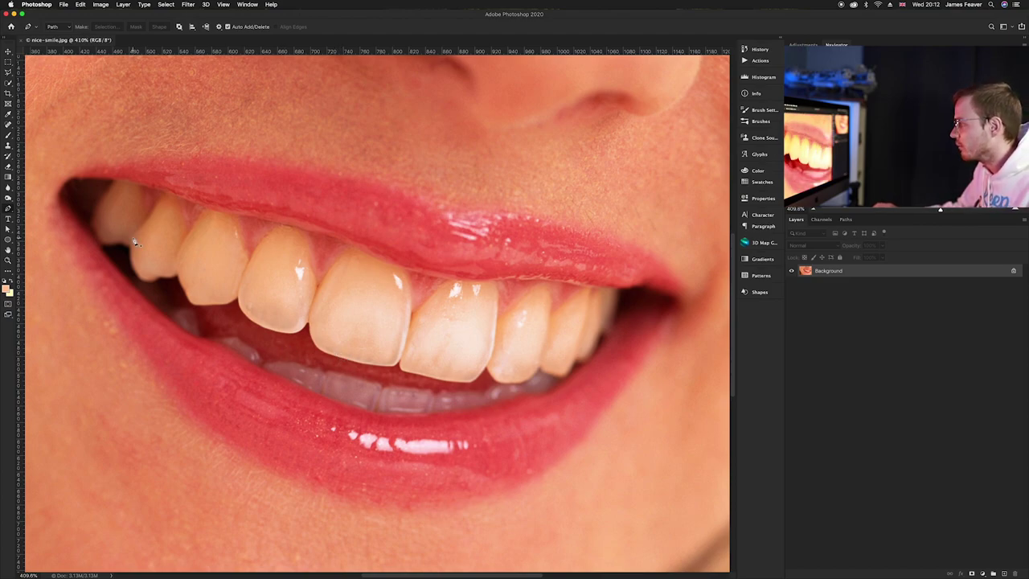
{"action": "scroll", "coordinate": [135, 242], "scroll_direction": "up", "scroll_amount": 5}
{"action": "scroll", "coordinate": [321, 304], "scroll_direction": "up", "scroll_amount": 3}
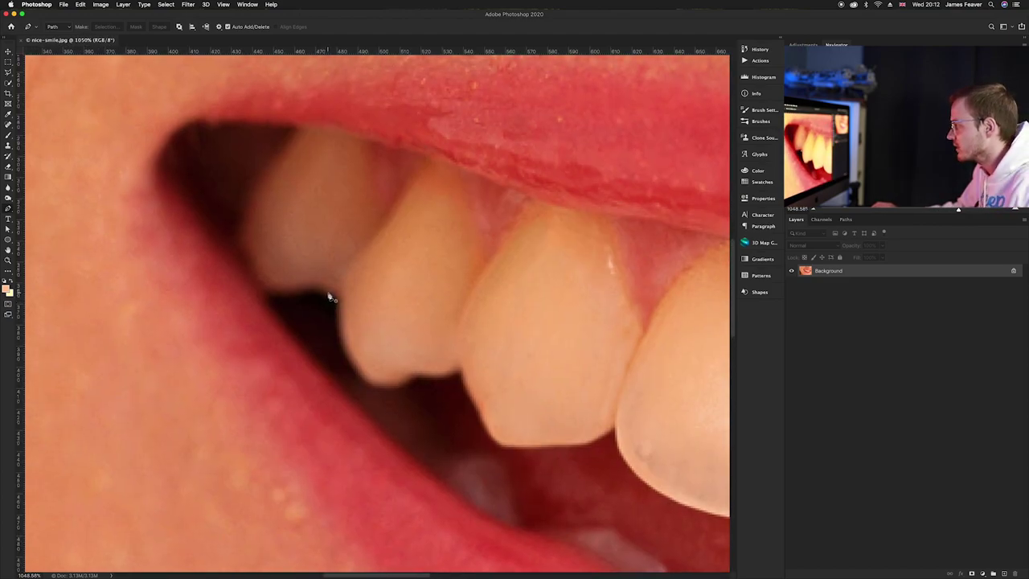
{"action": "left_click", "coordinate": [328, 293]}
{"action": "left_click", "coordinate": [295, 292]}
{"action": "left_click", "coordinate": [276, 302]}
{"action": "left_click", "coordinate": [258, 280]}
{"action": "left_click", "coordinate": [248, 263]}
{"action": "left_click", "coordinate": [238, 249]}
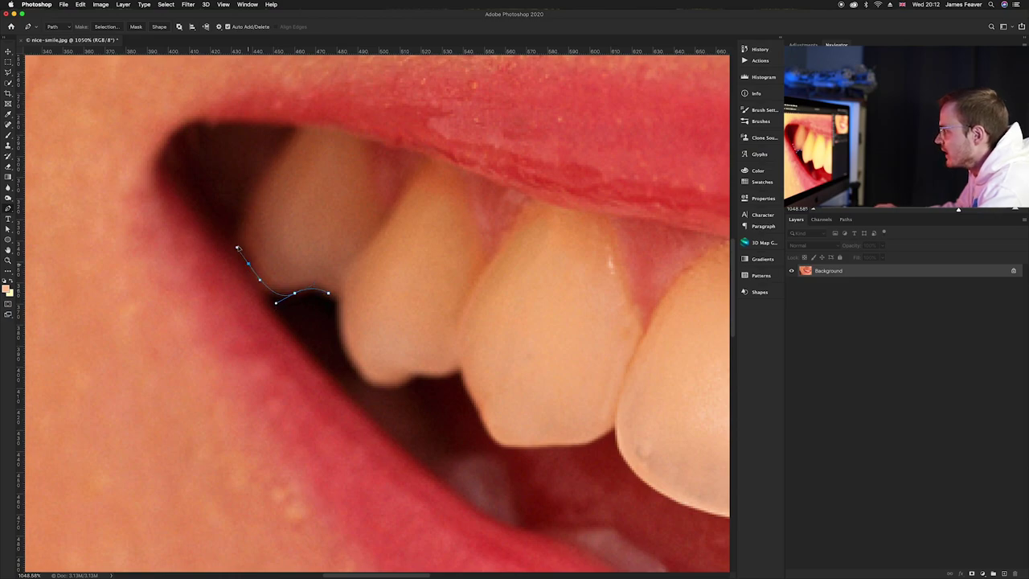
Step: Continue the path over the leftmost tooth and along the gum line of the second tooth
{"action": "left_click_drag", "start_coordinate": [259, 179], "coordinate": [366, 138]}
{"action": "left_click", "coordinate": [373, 173]}
{"action": "left_click_drag", "start_coordinate": [381, 225], "coordinate": [460, 187]}
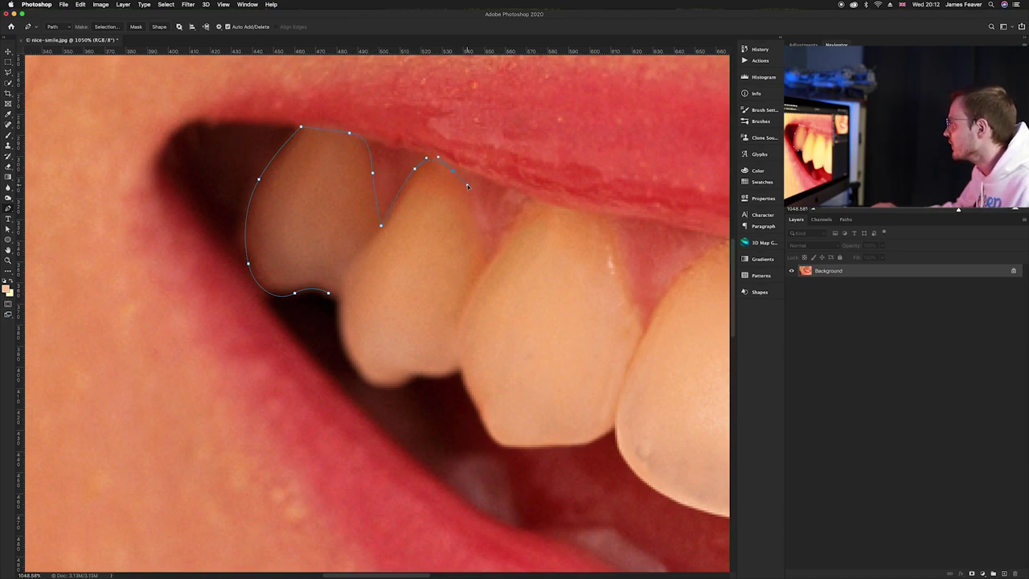
{"action": "left_click_drag", "start_coordinate": [479, 234], "coordinate": [485, 259]}
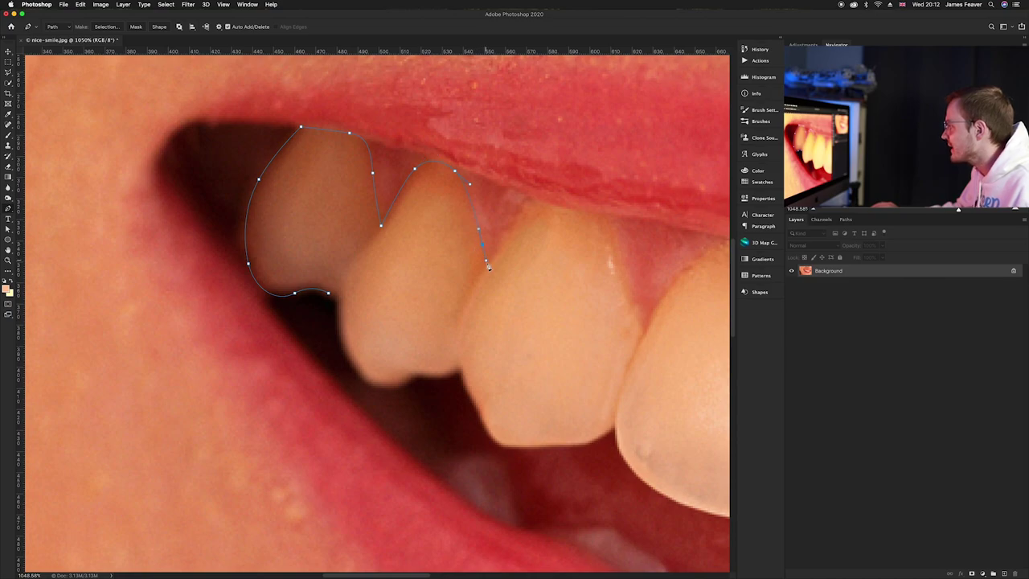
Step: Extend the path along the gum line of the third and fourth teeth from the left
{"action": "scroll", "coordinate": [488, 267], "scroll_direction": "right", "scroll_amount": 10}
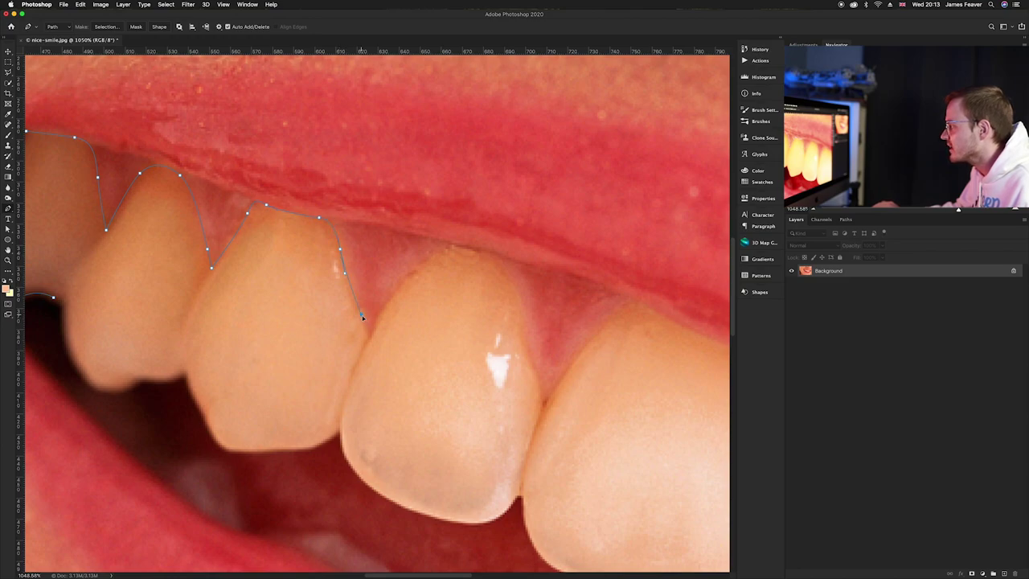
{"action": "scroll", "coordinate": [371, 341], "scroll_direction": "right", "scroll_amount": 6}
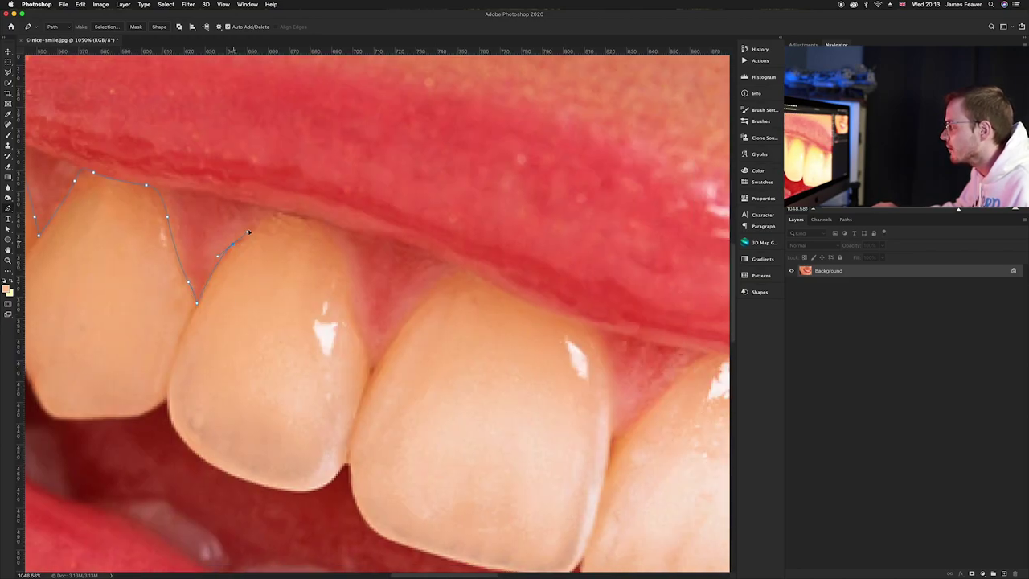
{"action": "left_click", "coordinate": [347, 282]}
{"action": "left_click", "coordinate": [359, 330]}
{"action": "left_click", "coordinate": [373, 371]}
Step: Trace the gum edge of the first large front tooth with the Pen path
{"action": "scroll", "coordinate": [373, 371], "scroll_direction": "right", "scroll_amount": 6}
{"action": "scroll", "coordinate": [373, 371], "scroll_direction": "down", "scroll_amount": 3}
{"action": "left_click", "coordinate": [253, 202]}
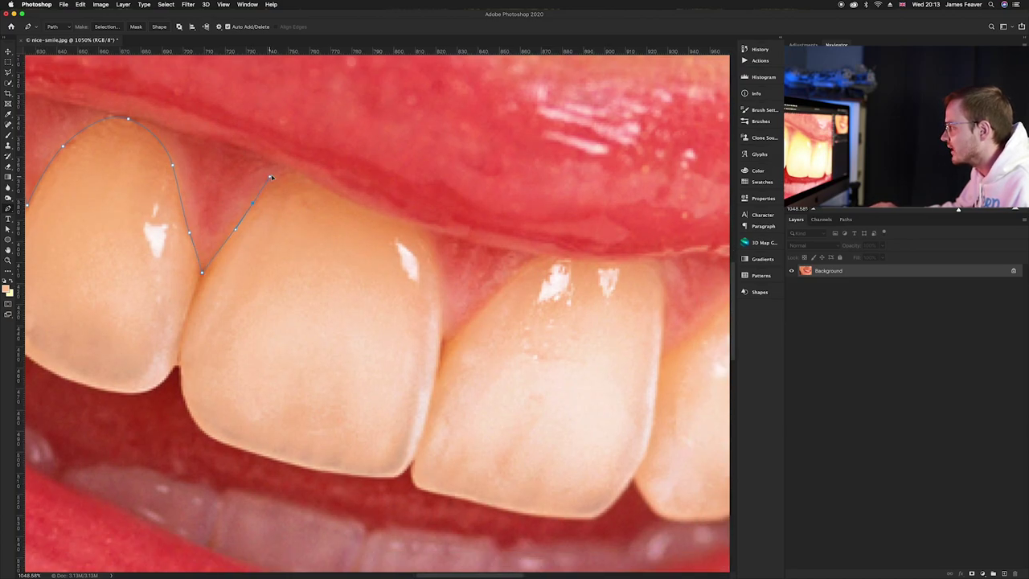
{"action": "left_click_drag", "start_coordinate": [356, 202], "coordinate": [387, 217]}
{"action": "left_click_drag", "start_coordinate": [442, 311], "coordinate": [442, 344]}
Step: Trace the gum edge of the second large front tooth down to the gap with its right-hand neighbour
{"action": "scroll", "coordinate": [482, 347], "scroll_direction": "right", "scroll_amount": 6}
{"action": "scroll", "coordinate": [483, 347], "scroll_direction": "down", "scroll_amount": 1}
{"action": "left_click_drag", "start_coordinate": [269, 243], "coordinate": [298, 226]}
{"action": "left_click_drag", "start_coordinate": [369, 223], "coordinate": [400, 223]}
{"action": "left_click_drag", "start_coordinate": [418, 272], "coordinate": [419, 320]}
Step: Carry the path along the gum line of the remaining right-hand teeth and around the rearmost tooth's outer edge
{"action": "scroll", "coordinate": [370, 313], "scroll_direction": "right", "scroll_amount": 5}
{"action": "scroll", "coordinate": [370, 314], "scroll_direction": "down", "scroll_amount": 1}
{"action": "scroll", "coordinate": [332, 305], "scroll_direction": "right", "scroll_amount": 2}
{"action": "scroll", "coordinate": [332, 304], "scroll_direction": "down", "scroll_amount": 1}
{"action": "left_click_drag", "start_coordinate": [356, 247], "coordinate": [576, 351]}
{"action": "left_click", "coordinate": [433, 287]}
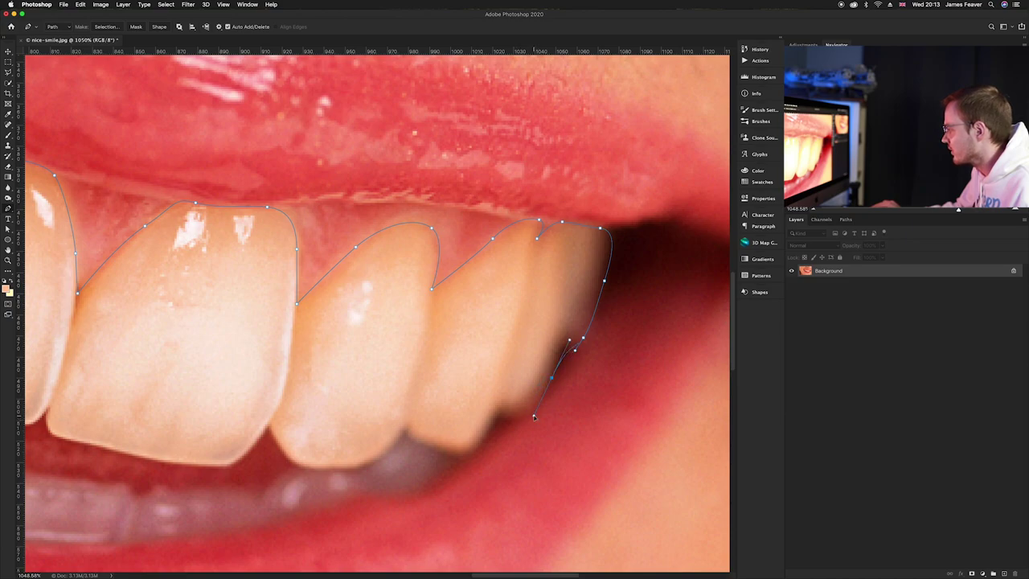
Step: Trace the lower edges of the right-hand teeth with the path, working back toward the large front teeth
{"action": "left_click_drag", "start_coordinate": [495, 417], "coordinate": [494, 417]}
{"action": "left_click_drag", "start_coordinate": [459, 453], "coordinate": [444, 446]}
{"action": "scroll", "coordinate": [407, 434], "scroll_direction": "down", "scroll_amount": 5}
{"action": "scroll", "coordinate": [407, 434], "scroll_direction": "left", "scroll_amount": 5}
{"action": "left_click", "coordinate": [601, 272]}
{"action": "left_click", "coordinate": [551, 310]}
{"action": "left_click", "coordinate": [488, 297]}
{"action": "left_click", "coordinate": [467, 265]}
{"action": "left_click_drag", "start_coordinate": [421, 307], "coordinate": [394, 308]}
{"action": "left_click", "coordinate": [278, 286]}
{"action": "left_click", "coordinate": [250, 255]}
Step: Continue the path leftward along the lower edges of the large front teeth and the fourth tooth from the left
{"action": "scroll", "coordinate": [250, 255], "scroll_direction": "left", "scroll_amount": 5}
{"action": "left_click", "coordinate": [435, 312]}
{"action": "left_click", "coordinate": [301, 269]}
{"action": "left_click", "coordinate": [281, 208]}
{"action": "left_click", "coordinate": [233, 242]}
{"action": "left_click", "coordinate": [161, 213]}
{"action": "left_click", "coordinate": [132, 204]}
{"action": "scroll", "coordinate": [241, 237], "scroll_direction": "up", "scroll_amount": 3}
{"action": "scroll", "coordinate": [241, 237], "scroll_direction": "left", "scroll_amount": 5}
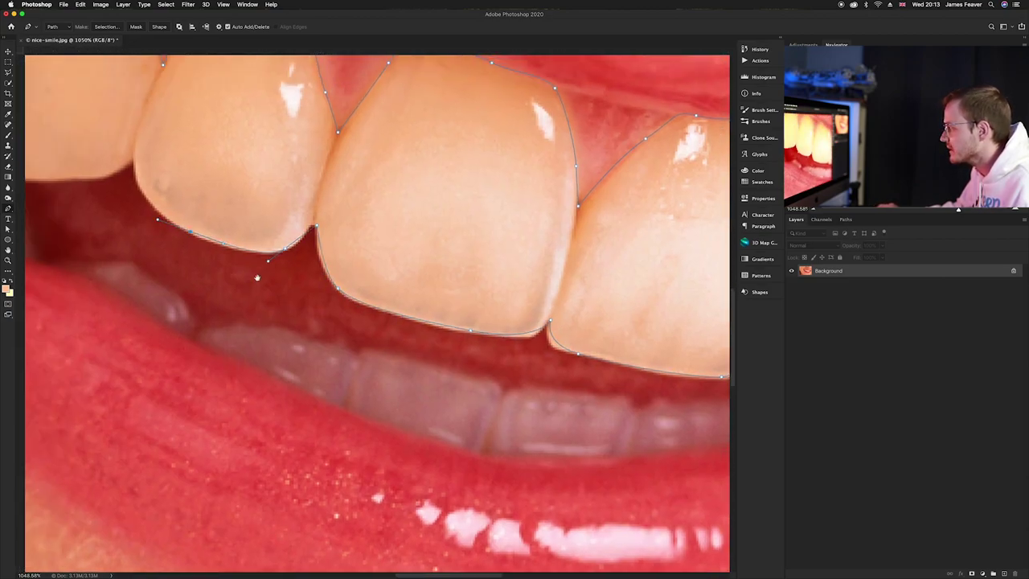
{"action": "left_click_drag", "start_coordinate": [281, 282], "coordinate": [279, 266]}
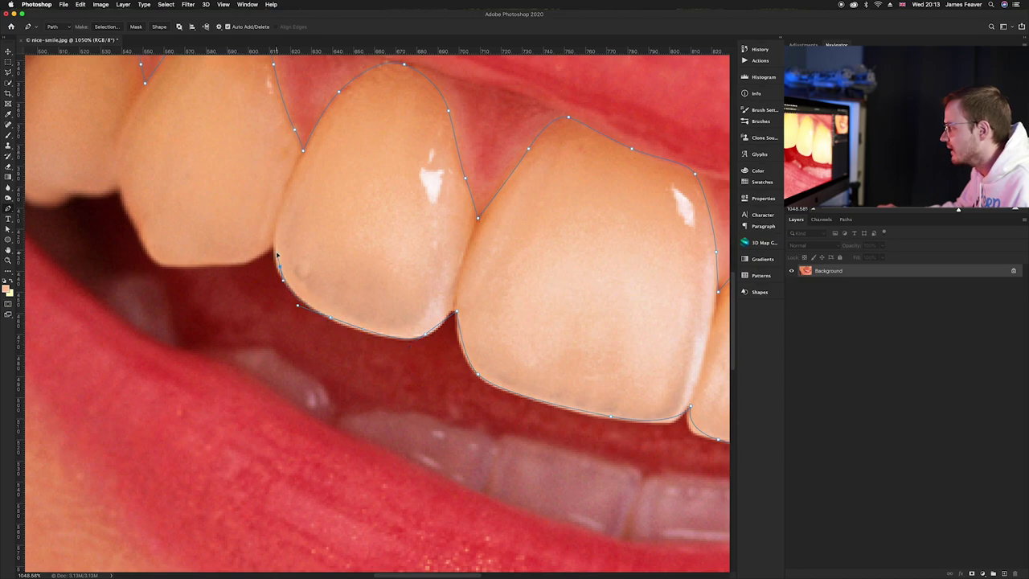
Step: Trace the path around the lower edge of the third tooth from the left
{"action": "left_click", "coordinate": [277, 239]}
{"action": "left_click", "coordinate": [254, 258]}
{"action": "left_click", "coordinate": [238, 263]}
{"action": "left_click", "coordinate": [210, 264]}
{"action": "left_click", "coordinate": [185, 267]}
{"action": "left_click", "coordinate": [159, 268]}
{"action": "left_click", "coordinate": [149, 257]}
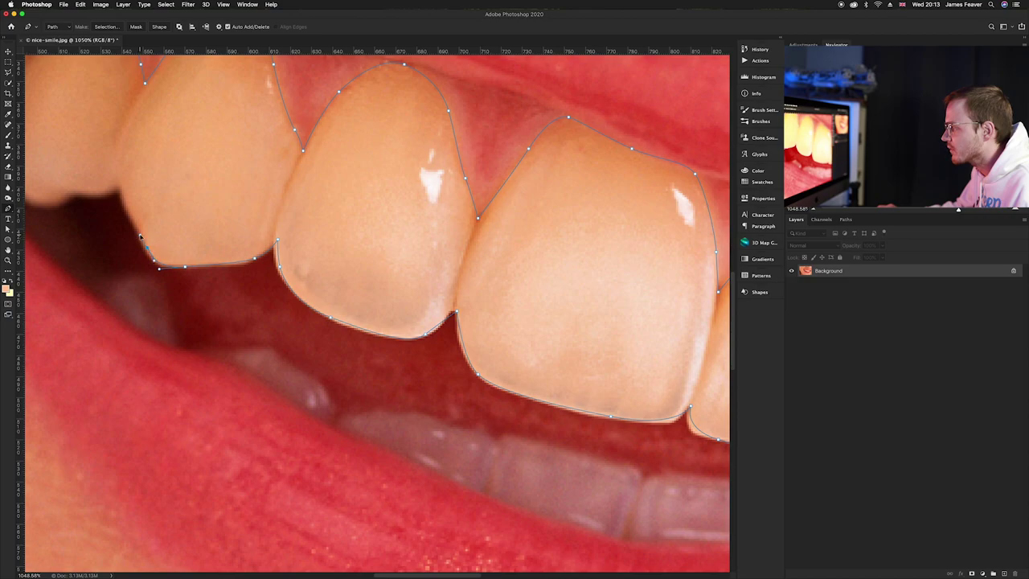
Step: Trace the lower edge of the second tooth from the left and close the path at its starting point
{"action": "left_click_drag", "start_coordinate": [126, 196], "coordinate": [358, 312]}
{"action": "left_click", "coordinate": [349, 300]}
{"action": "left_click", "coordinate": [326, 304]}
{"action": "left_click", "coordinate": [317, 310]}
{"action": "left_click", "coordinate": [319, 313]}
{"action": "left_click", "coordinate": [301, 312]}
{"action": "left_click_drag", "start_coordinate": [272, 326], "coordinate": [248, 313]}
{"action": "left_click_drag", "start_coordinate": [234, 275], "coordinate": [217, 230]}
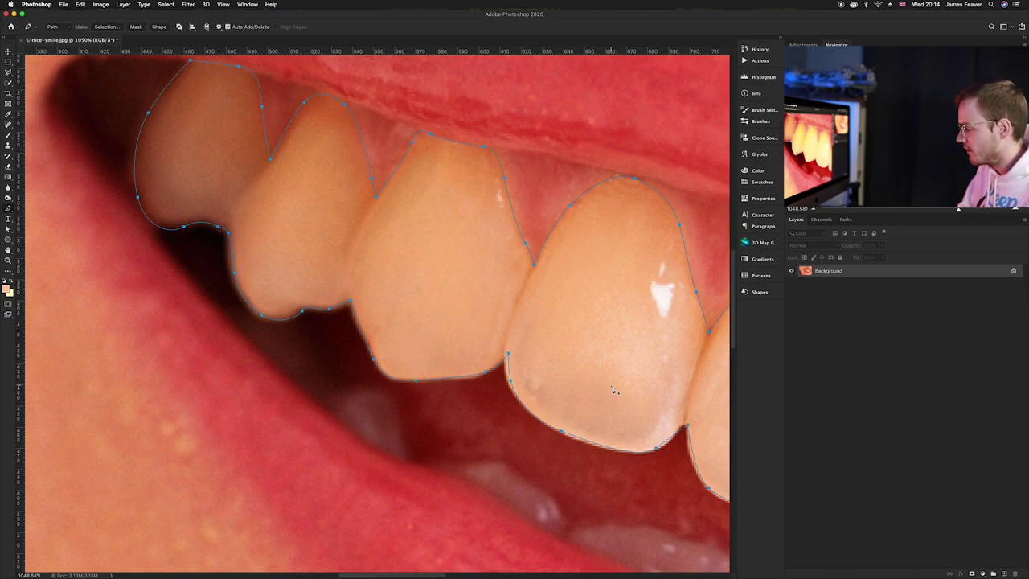
Step: Save the teeth work path under its suggested name and load it as a selection
{"action": "key", "text": "super+0"}
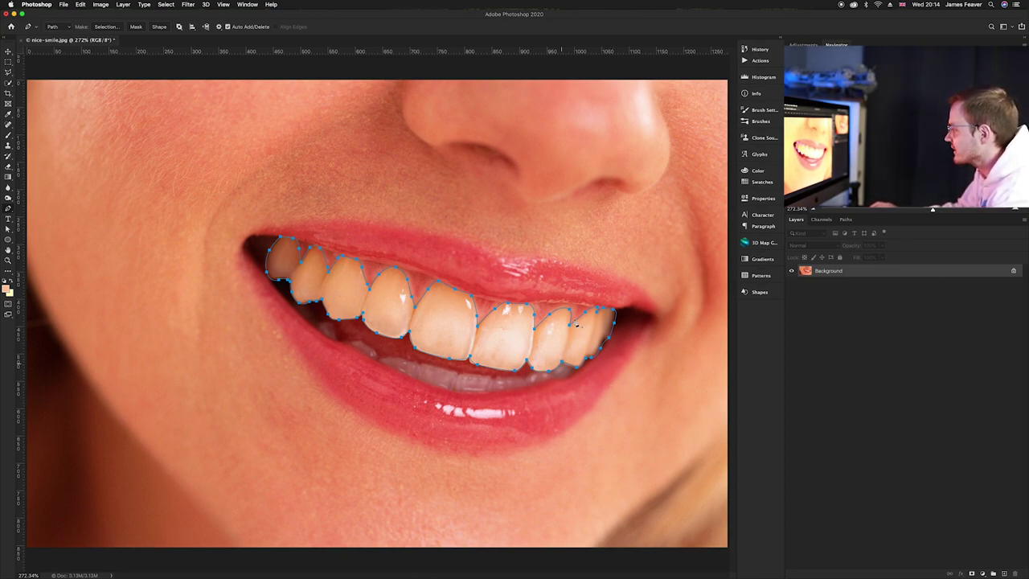
{"action": "key", "text": "v"}
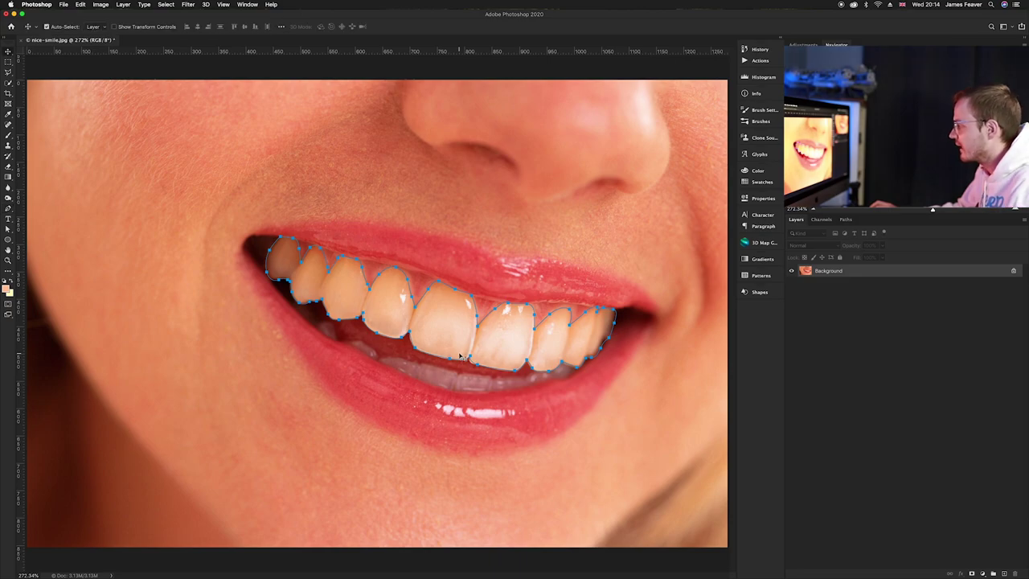
{"action": "left_click", "coordinate": [847, 220]}
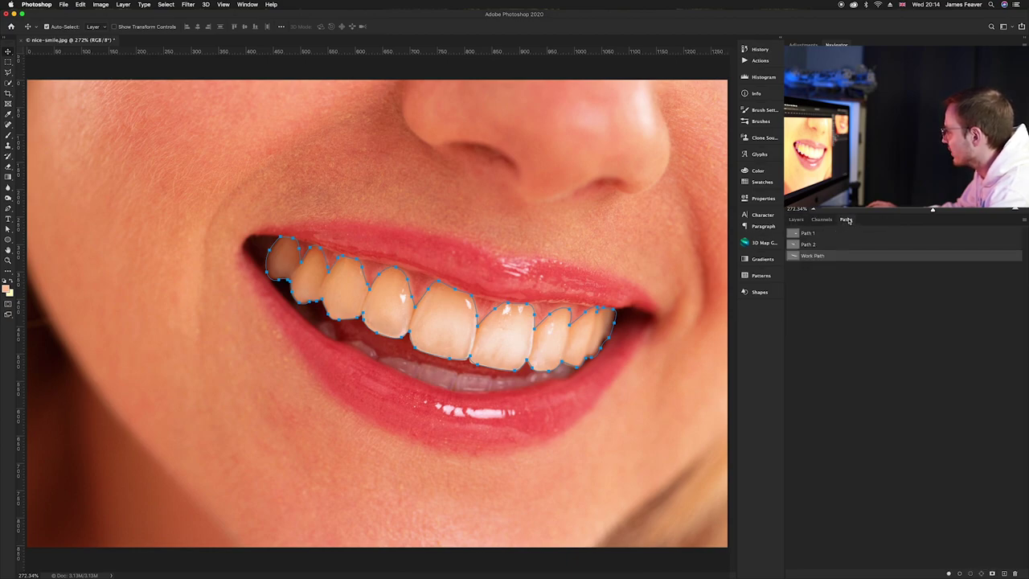
{"action": "double_click", "coordinate": [794, 257]}
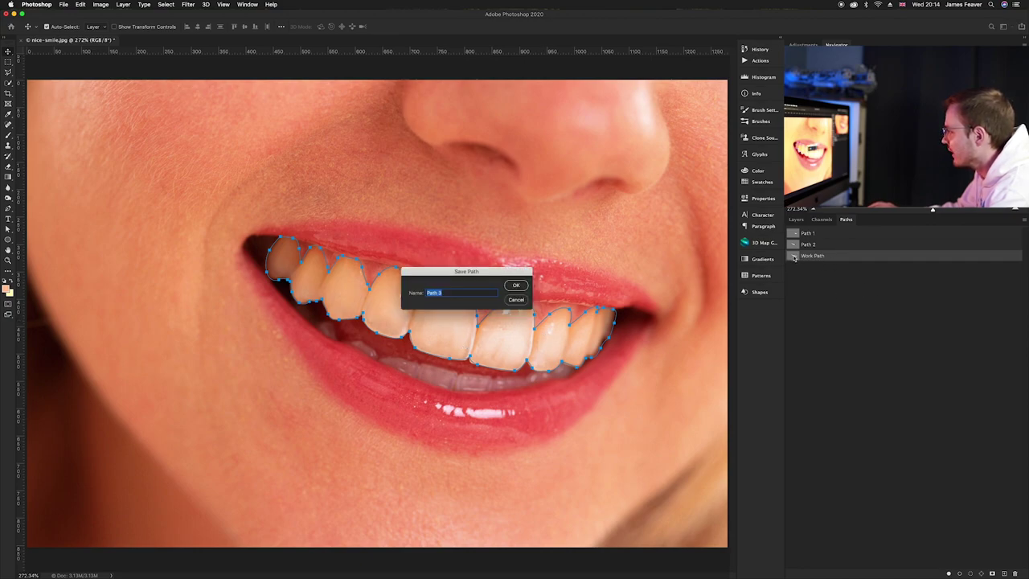
{"action": "left_click", "coordinate": [516, 287]}
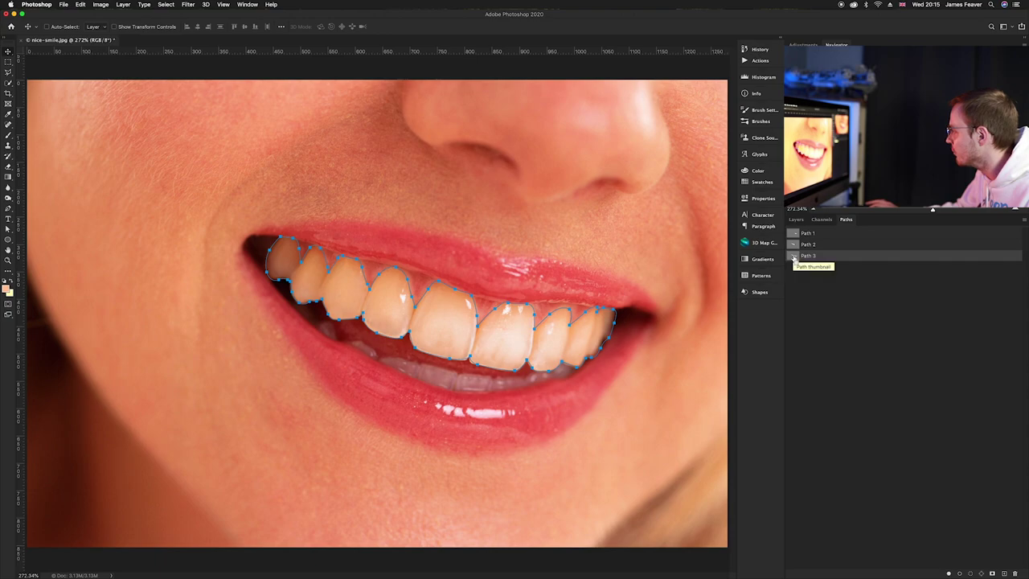
{"action": "left_click", "coordinate": [793, 257], "text": "super"}
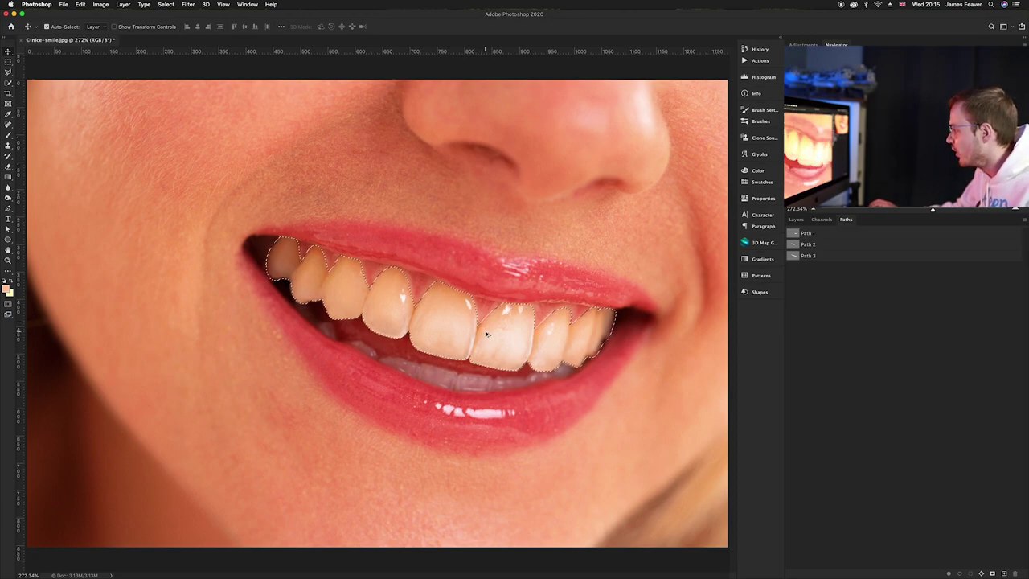
Step: Feather the teeth selection with a radius of 2 pixels
{"action": "scroll", "coordinate": [485, 333], "scroll_direction": "up", "scroll_amount": 3}
{"action": "scroll", "coordinate": [517, 351], "scroll_direction": "up", "scroll_amount": 2}
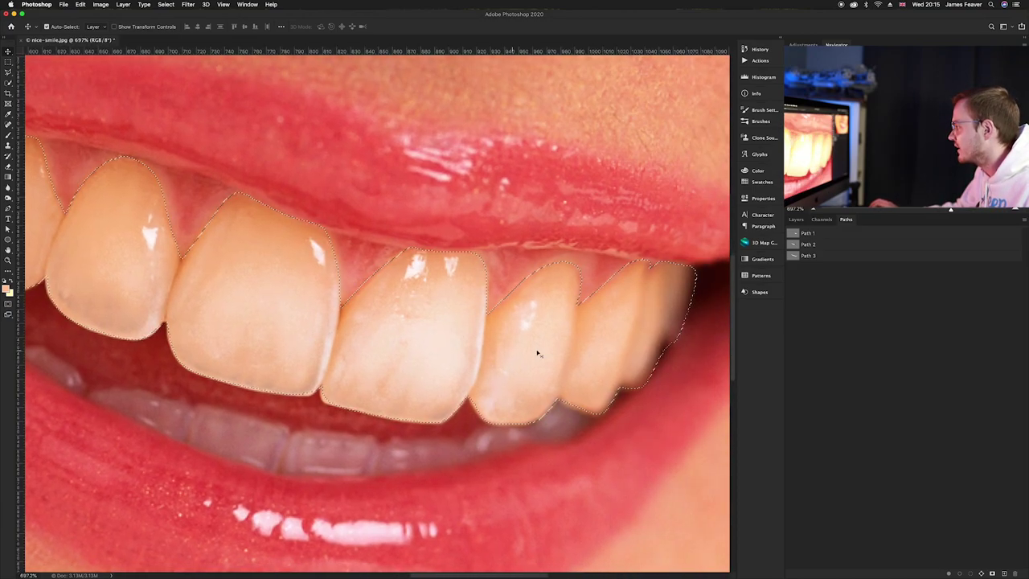
{"action": "scroll", "coordinate": [537, 353], "scroll_direction": "up", "scroll_amount": 2}
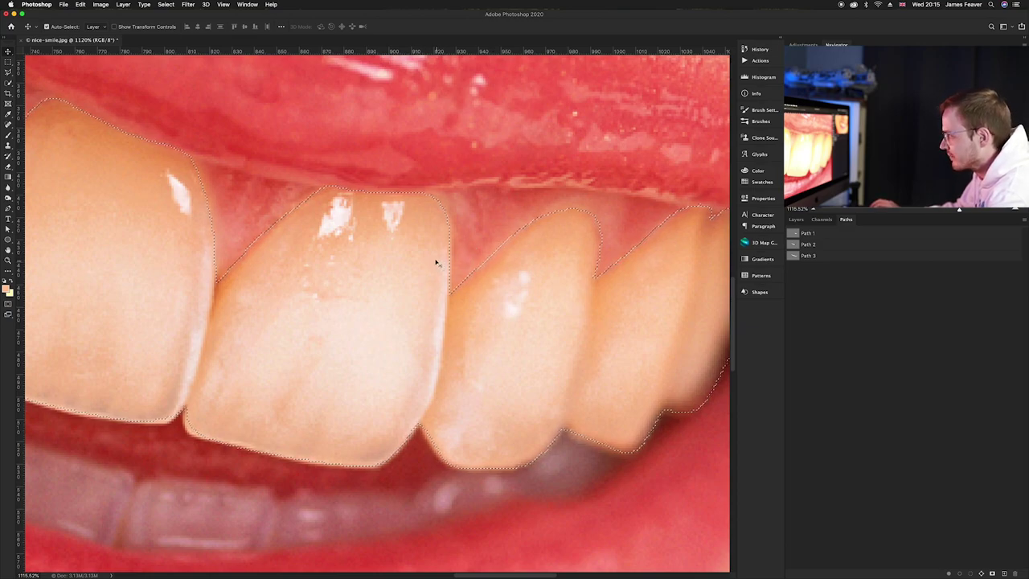
{"action": "left_click", "coordinate": [166, 5]}
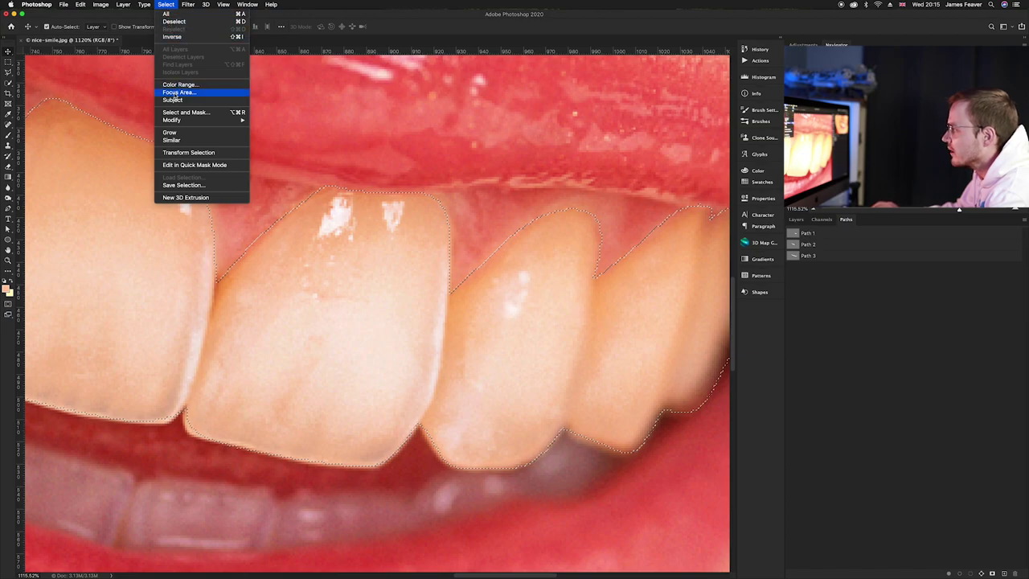
{"action": "mouse_move", "coordinate": [176, 122]}
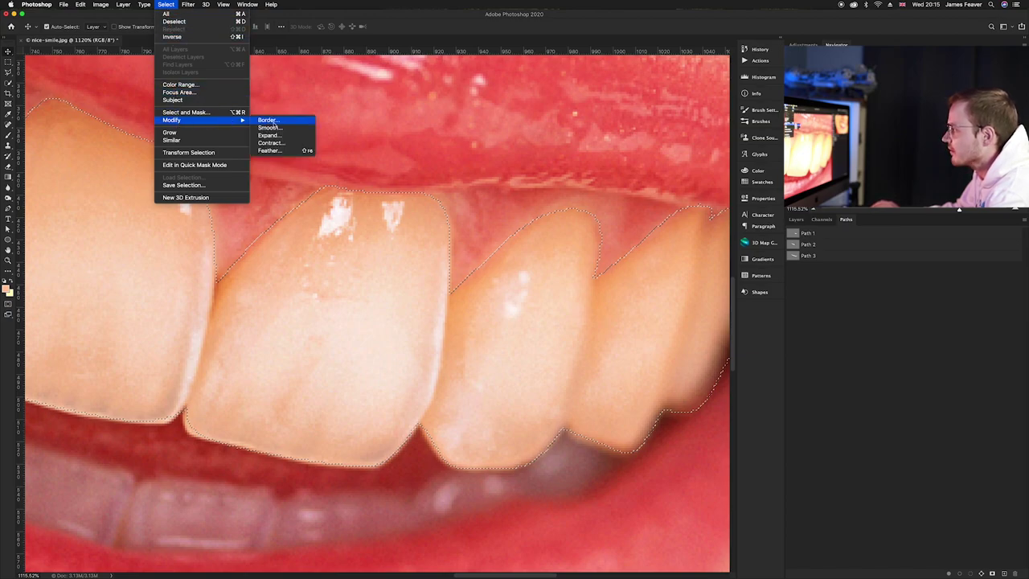
{"action": "left_click", "coordinate": [276, 151]}
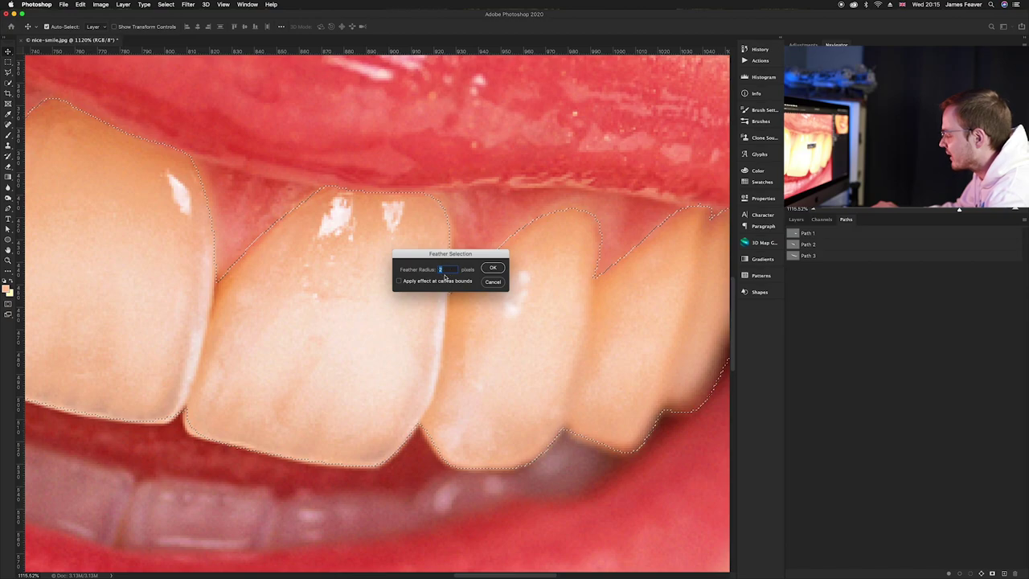
{"action": "left_click", "coordinate": [494, 268]}
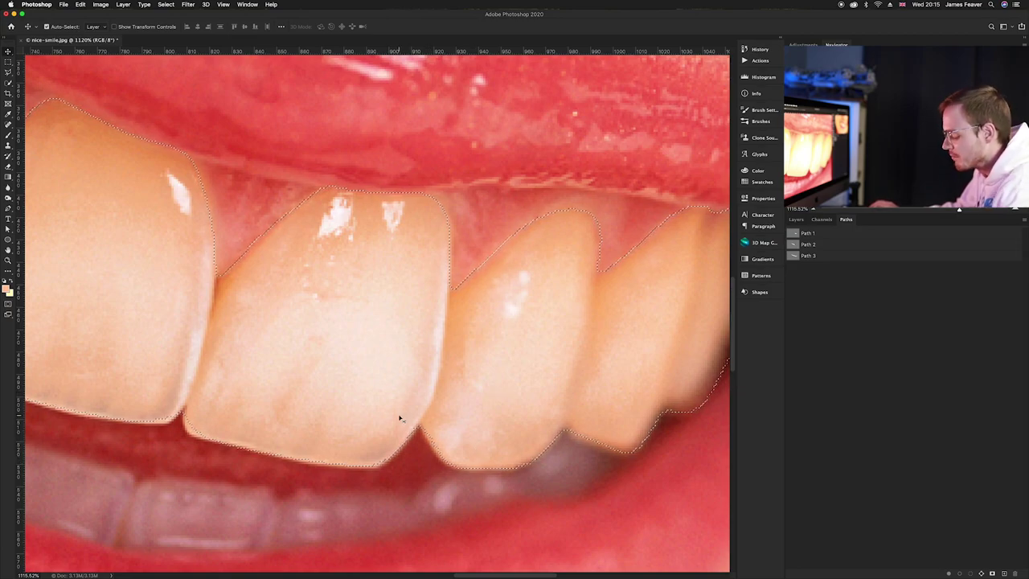
{"action": "key", "text": "ctrl+0"}
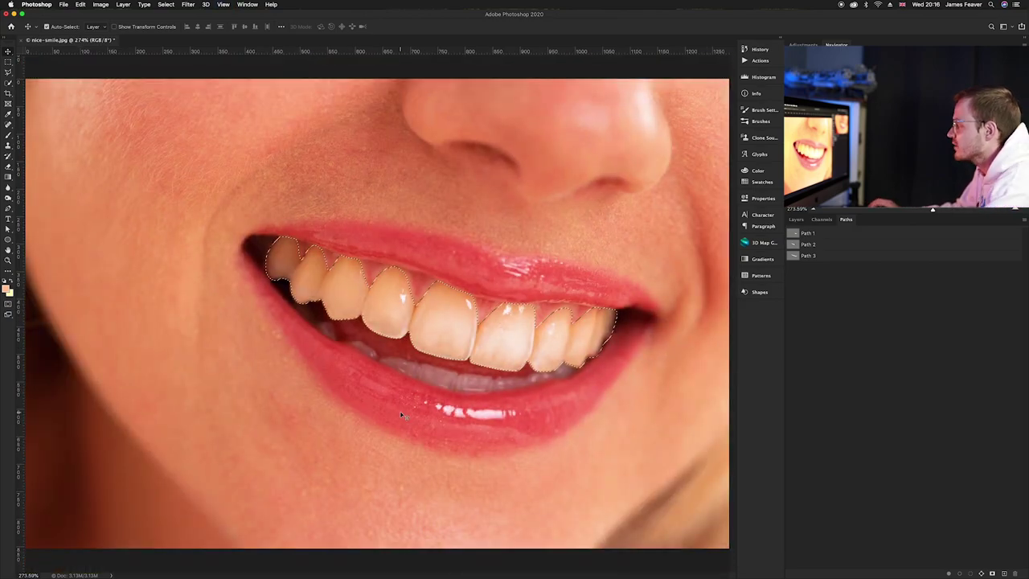
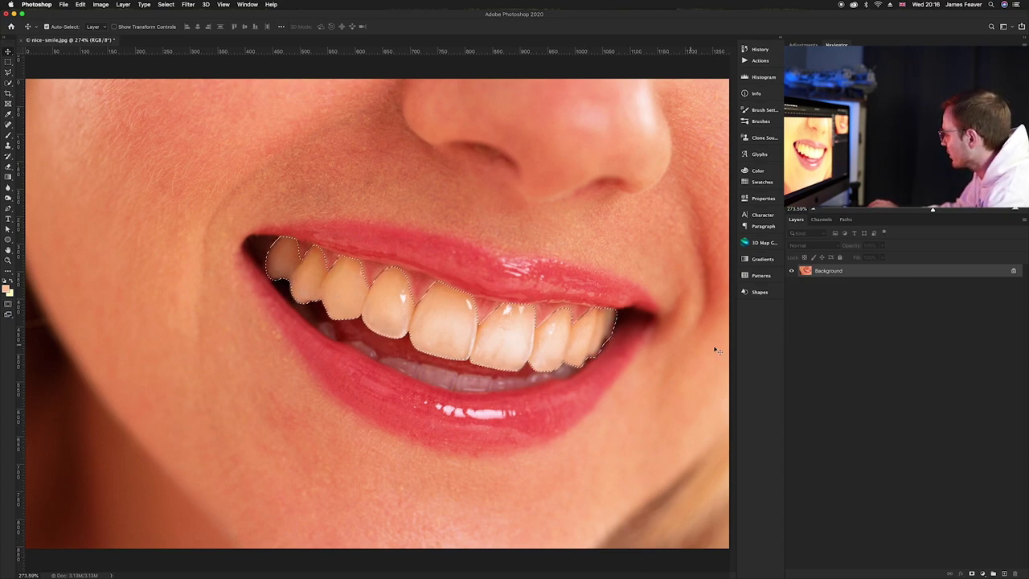
Step: Add a Hue/Saturation adjustment layer masked to the teeth selection
{"action": "left_click", "coordinate": [981, 573]}
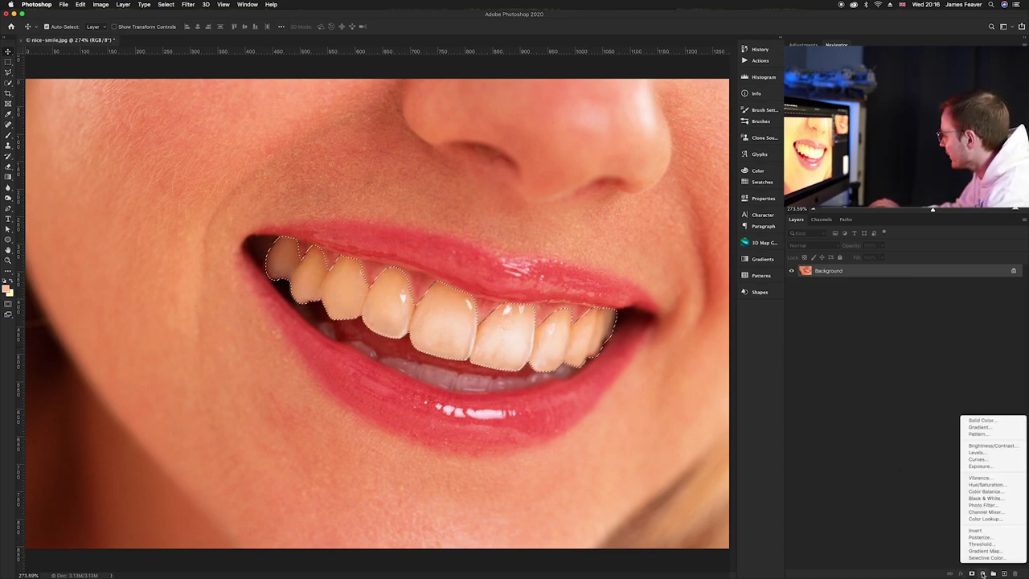
{"action": "left_click", "coordinate": [982, 485]}
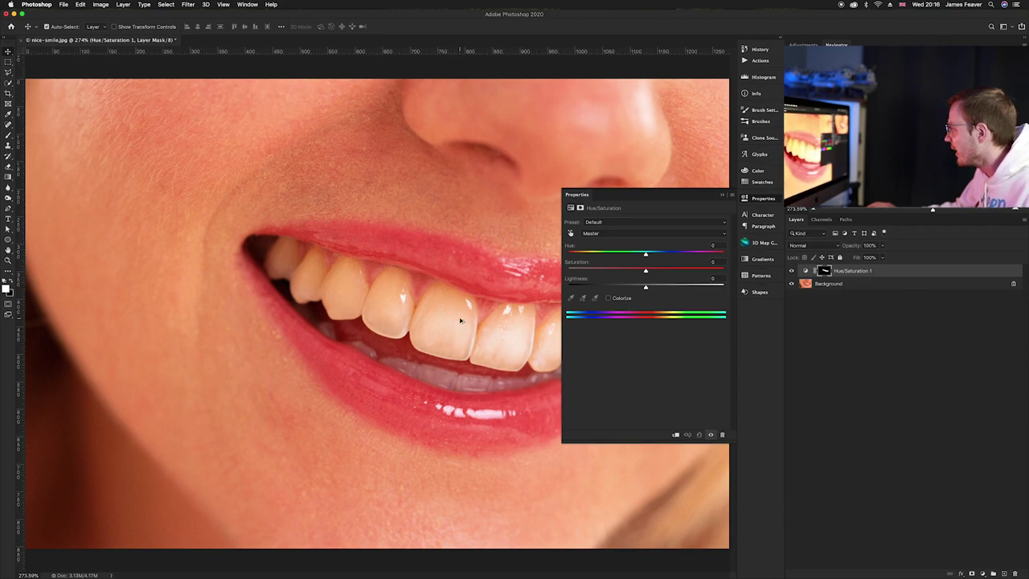
Step: Lower the Master saturation of the teeth's Hue/Saturation layer to -60
{"action": "scroll", "coordinate": [462, 307], "scroll_direction": "up", "scroll_amount": 3}
{"action": "scroll", "coordinate": [434, 314], "scroll_direction": "right", "scroll_amount": 3}
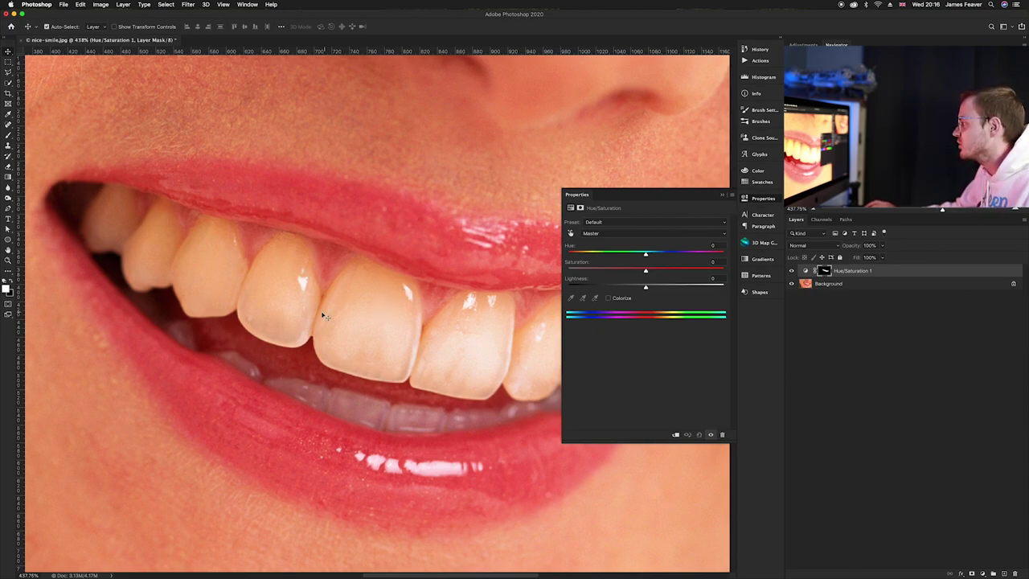
{"action": "left_click_drag", "start_coordinate": [385, 301], "coordinate": [329, 273]}
{"action": "left_click", "coordinate": [608, 233]}
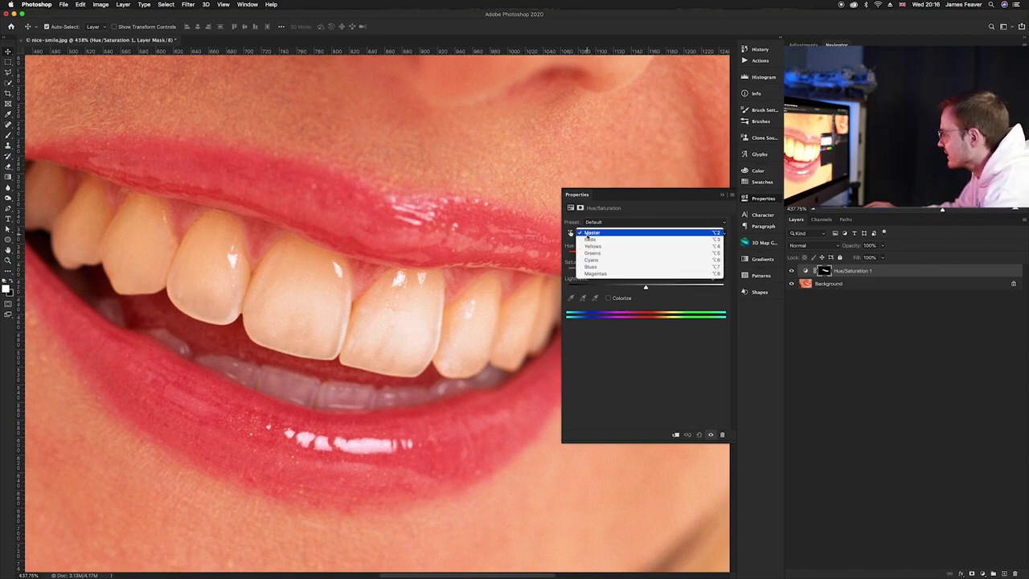
{"action": "left_click", "coordinate": [609, 233]}
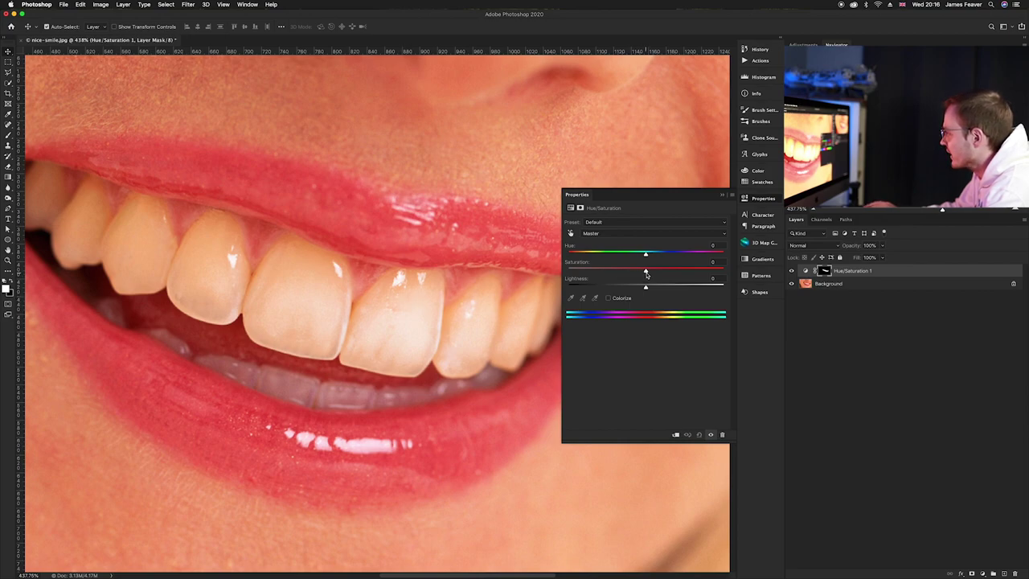
{"action": "left_click_drag", "start_coordinate": [647, 273], "coordinate": [600, 273]}
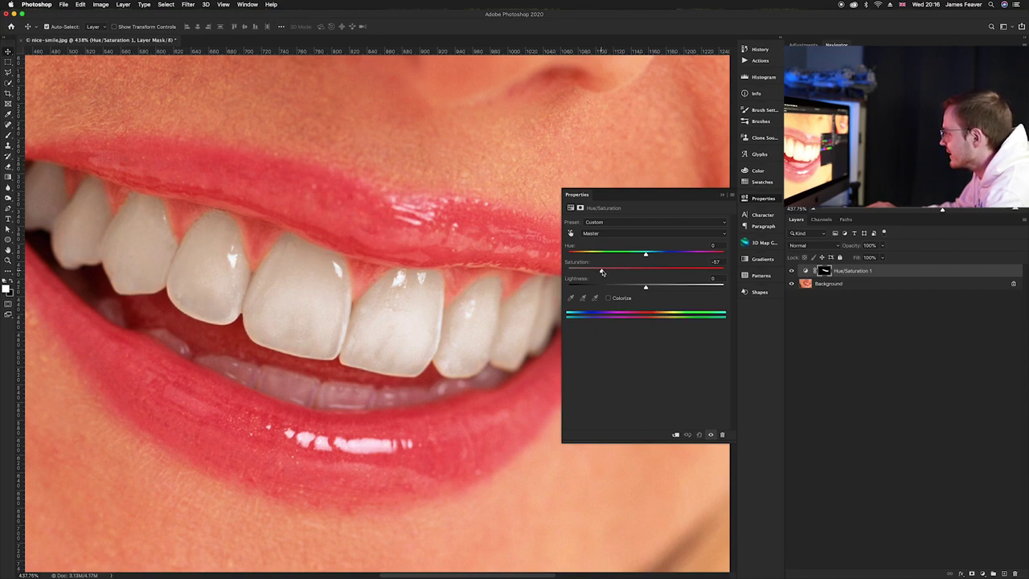
{"action": "left_click_drag", "start_coordinate": [605, 272], "coordinate": [534, 272]}
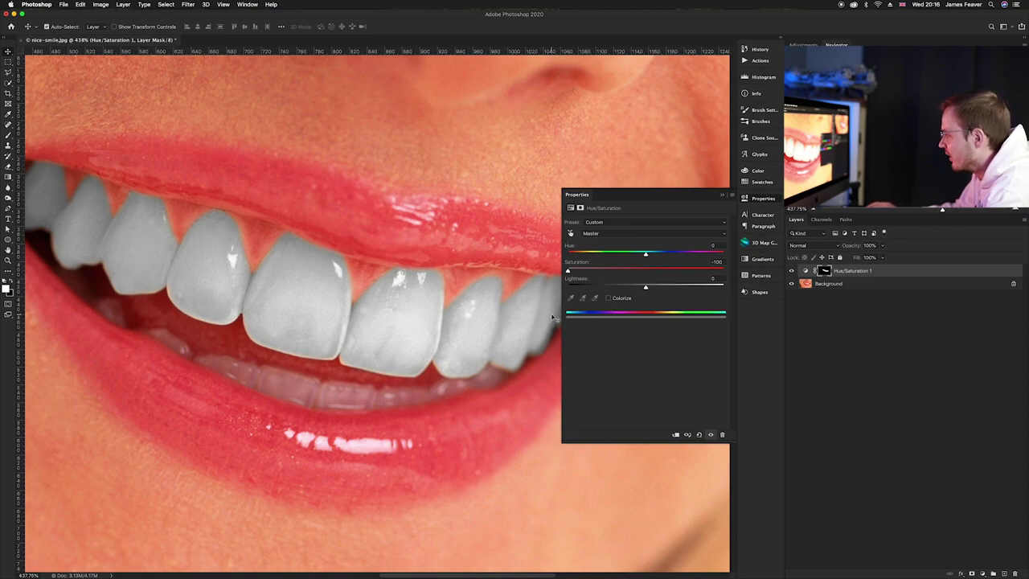
{"action": "left_click_drag", "start_coordinate": [576, 272], "coordinate": [604, 272]}
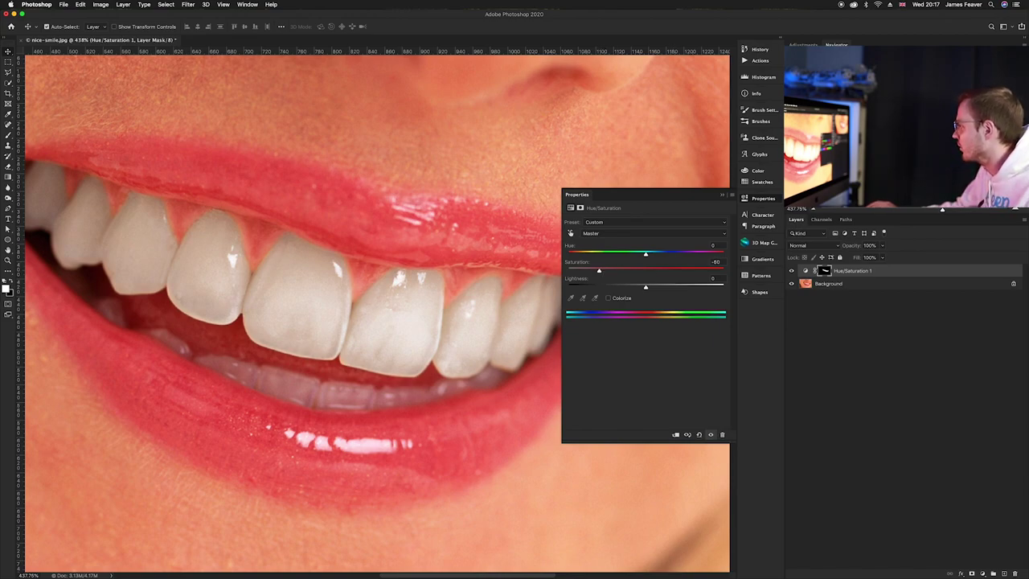
Step: Compare the desaturated teeth with the original photo by hiding and restoring everything except the Background layer
{"action": "left_click", "coordinate": [500, 281]}
{"action": "key", "text": "super+0"}
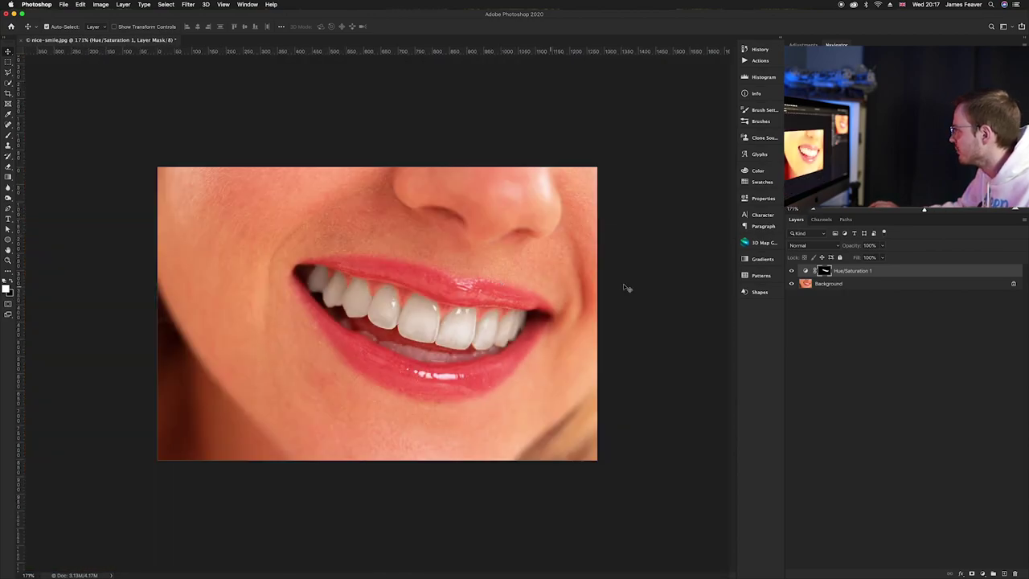
{"action": "left_click", "coordinate": [792, 284], "text": "alt"}
{"action": "left_click", "coordinate": [792, 283], "text": "alt"}
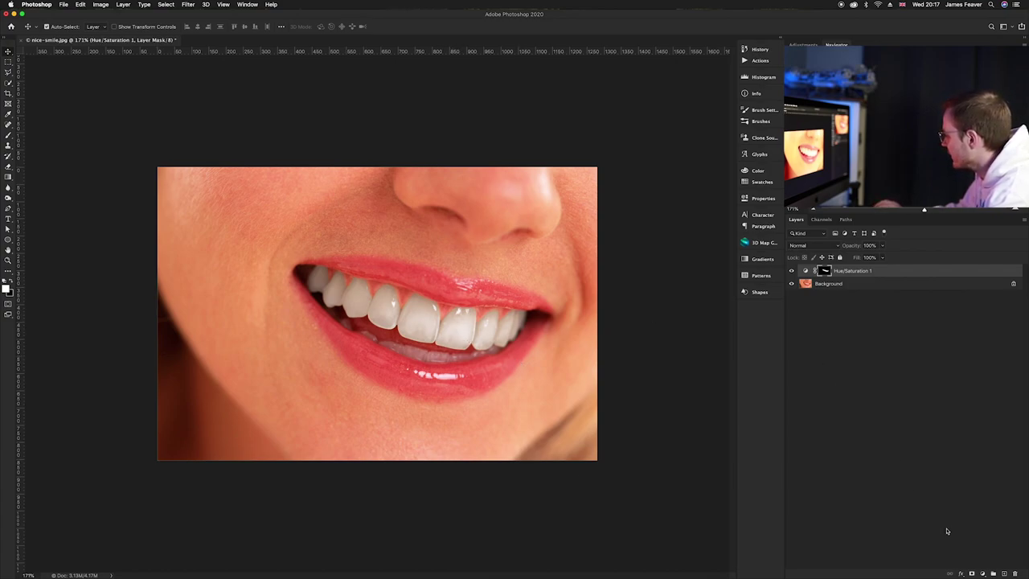
Step: Add a Curves adjustment layer above the Hue/Saturation layer
{"action": "left_click", "coordinate": [982, 573]}
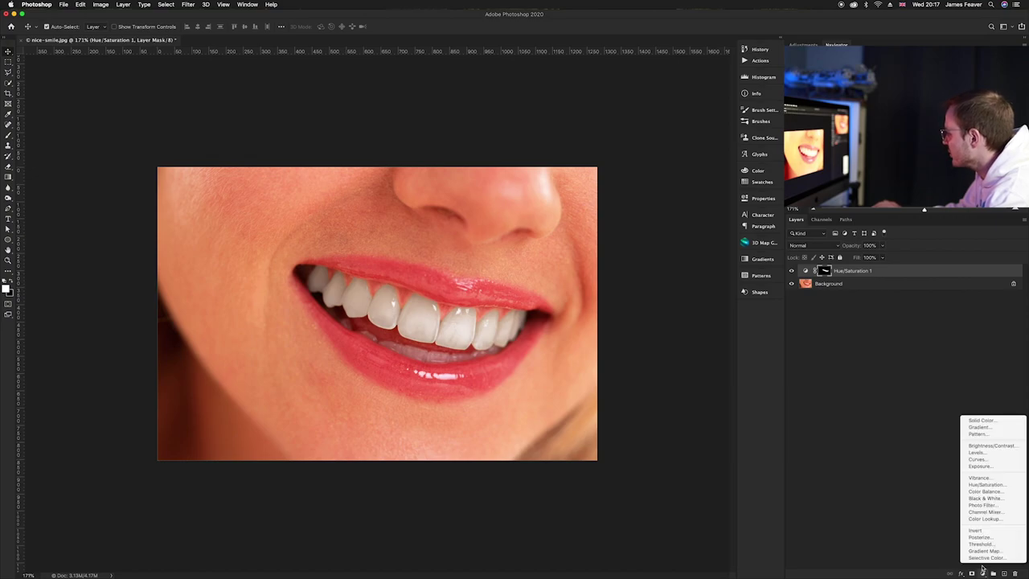
{"action": "left_click", "coordinate": [978, 460]}
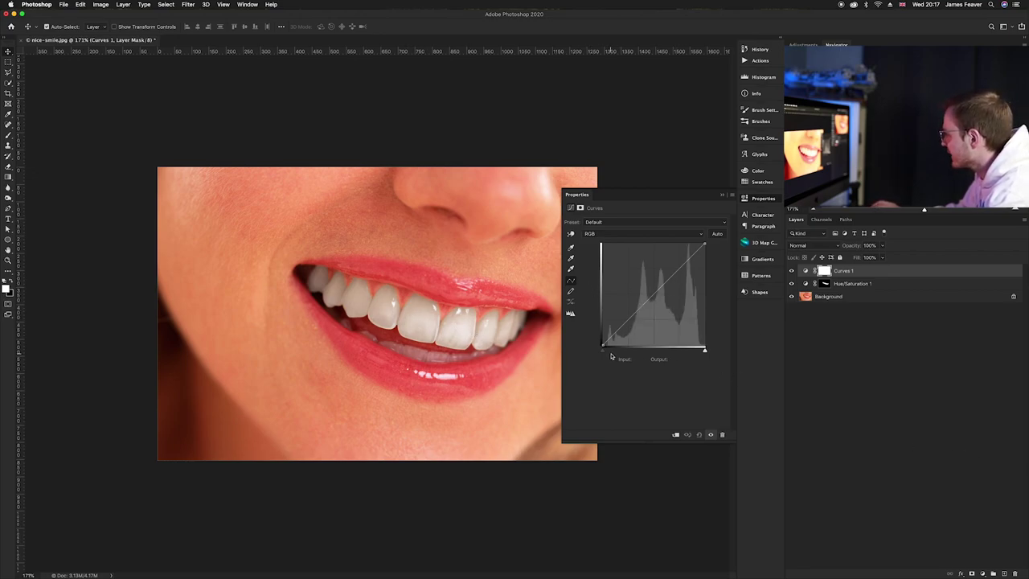
{"action": "left_click", "coordinate": [846, 219]}
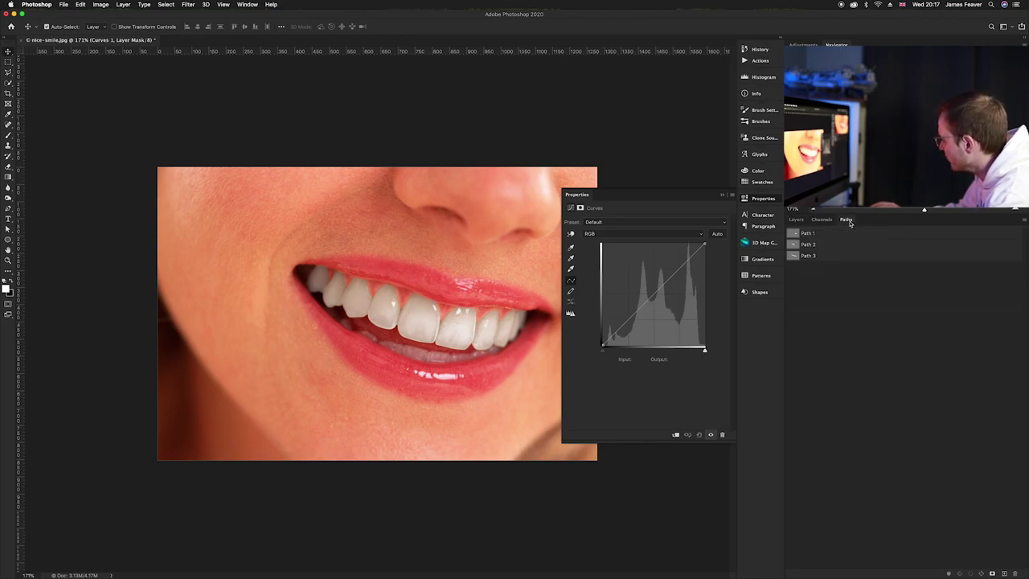
{"action": "left_click", "coordinate": [795, 256]}
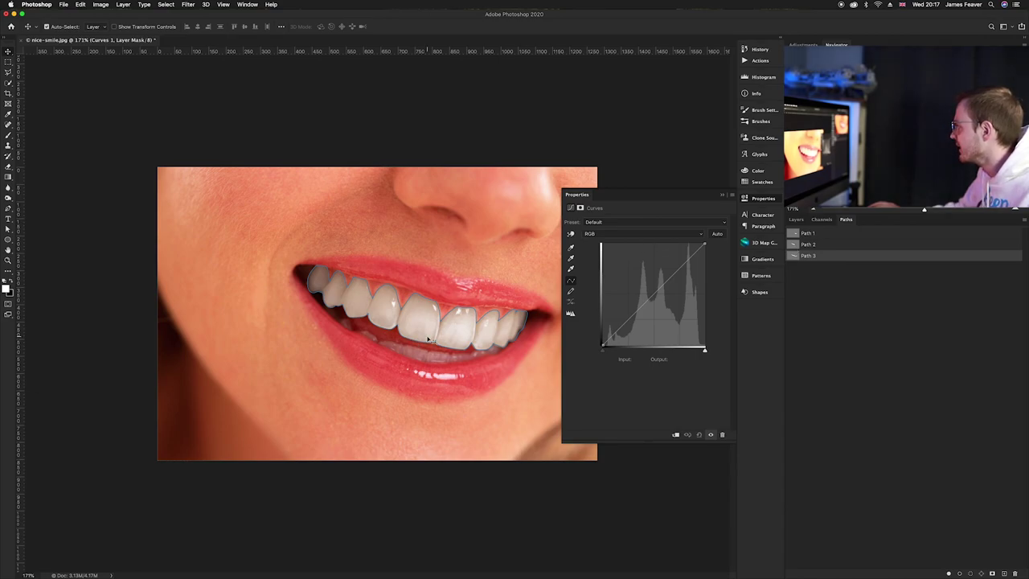
{"action": "left_click", "coordinate": [792, 263]}
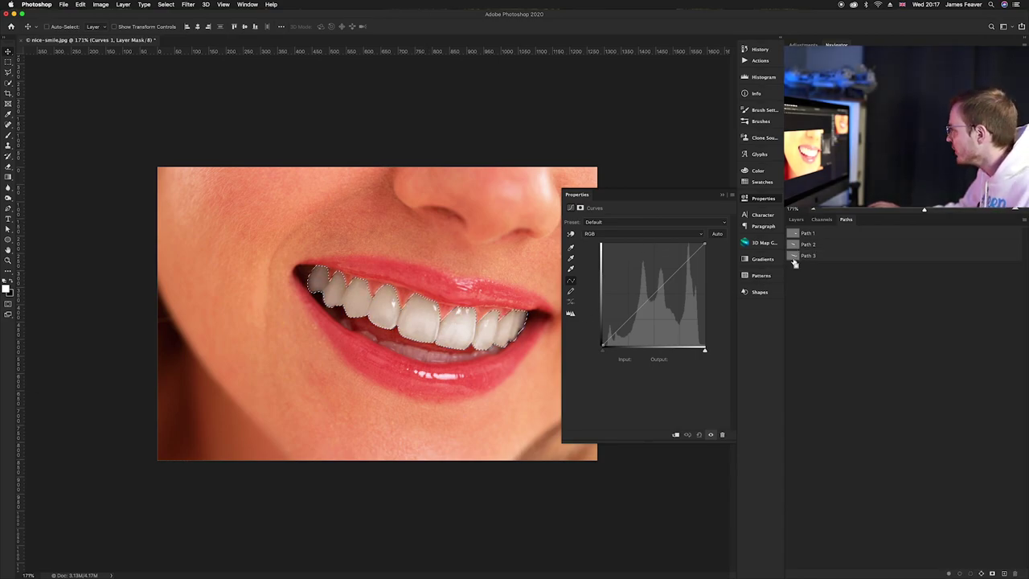
{"action": "left_click", "coordinate": [796, 219]}
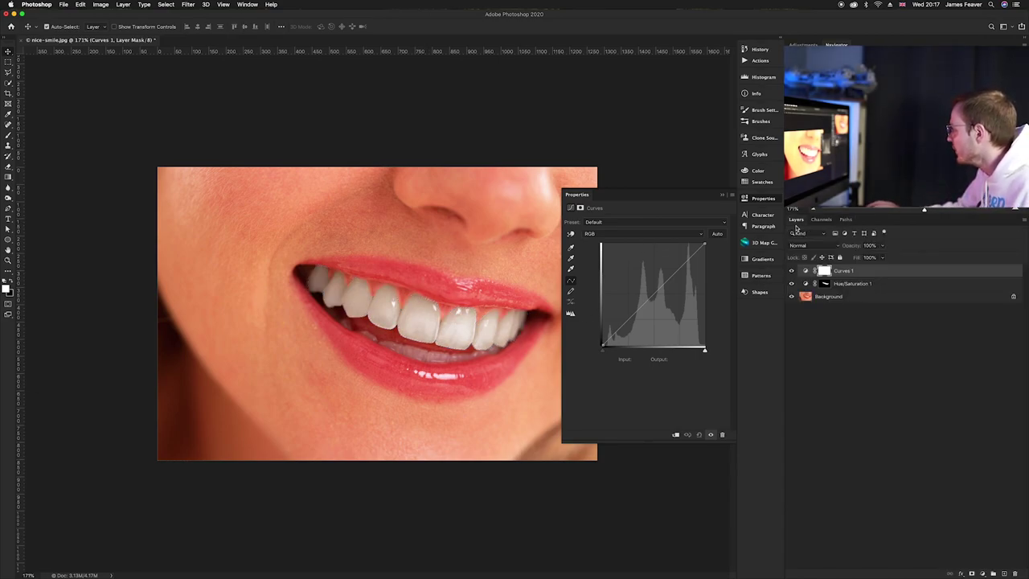
Step: Copy the Hue/Saturation layer's teeth mask onto the Curves layer, replacing its blank mask
{"action": "left_click", "coordinate": [825, 285]}
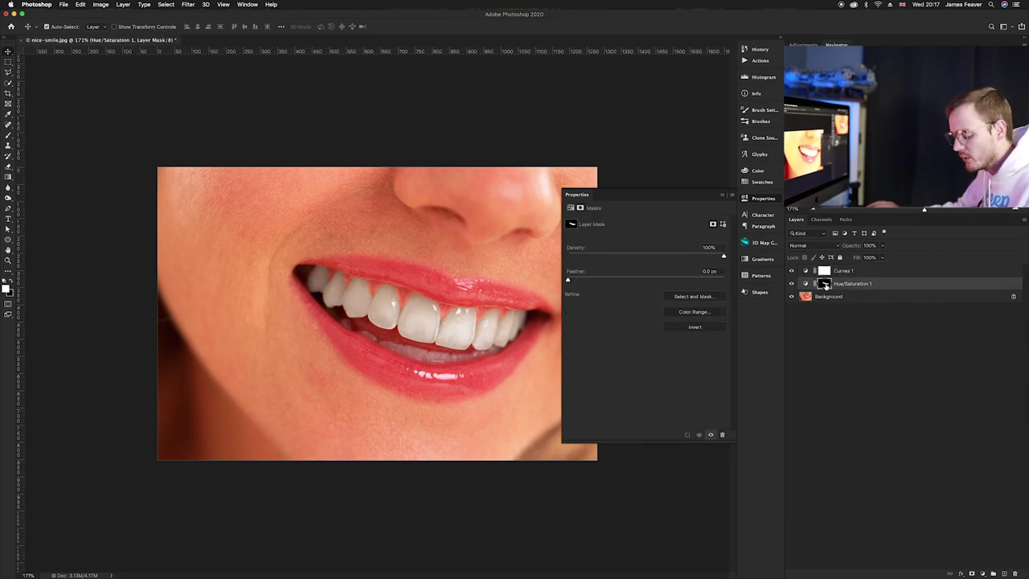
{"action": "left_click_drag", "start_coordinate": [829, 290], "coordinate": [825, 272]}
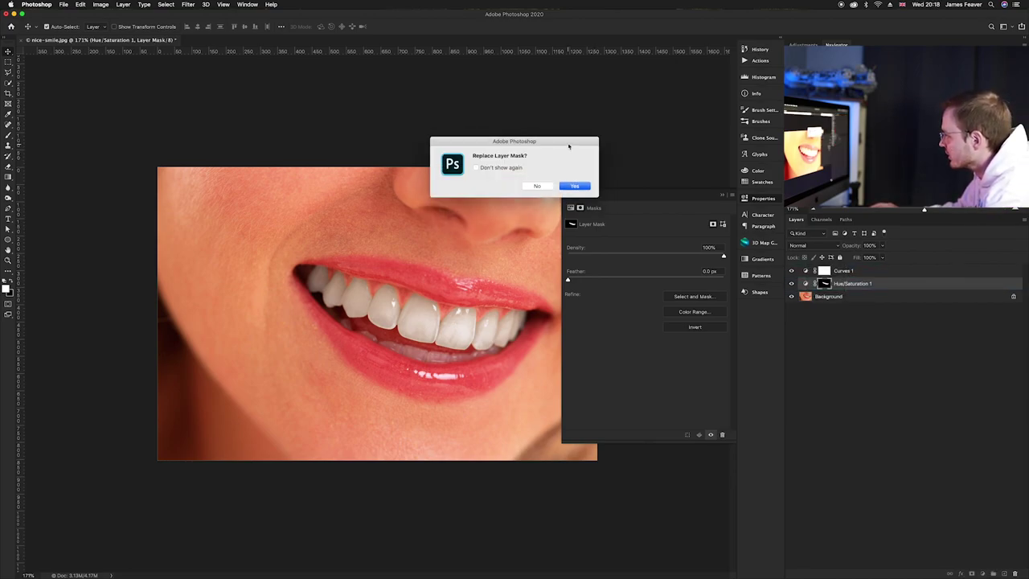
{"action": "left_click_drag", "start_coordinate": [546, 154], "coordinate": [517, 166]}
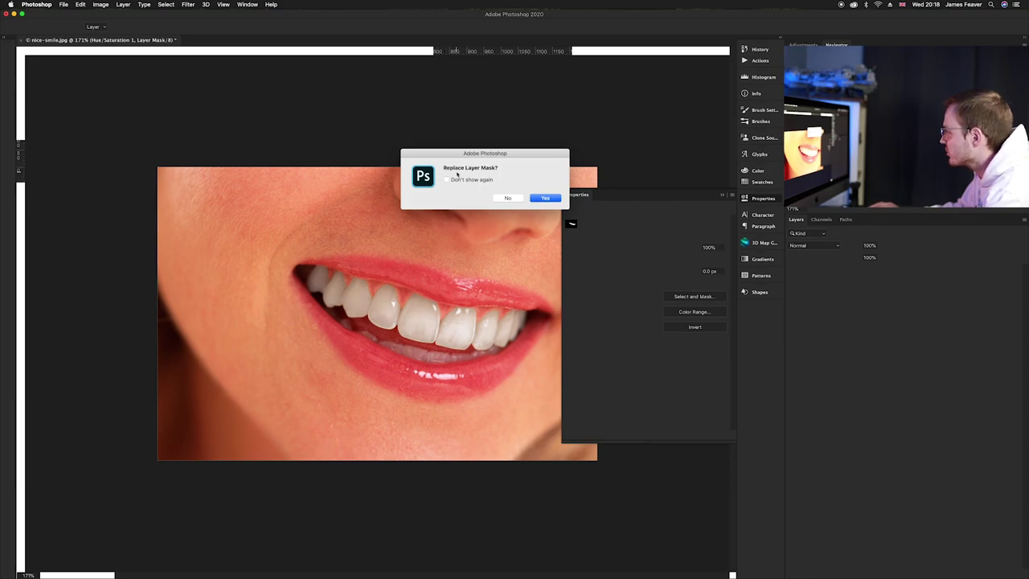
{"action": "left_click", "coordinate": [544, 197]}
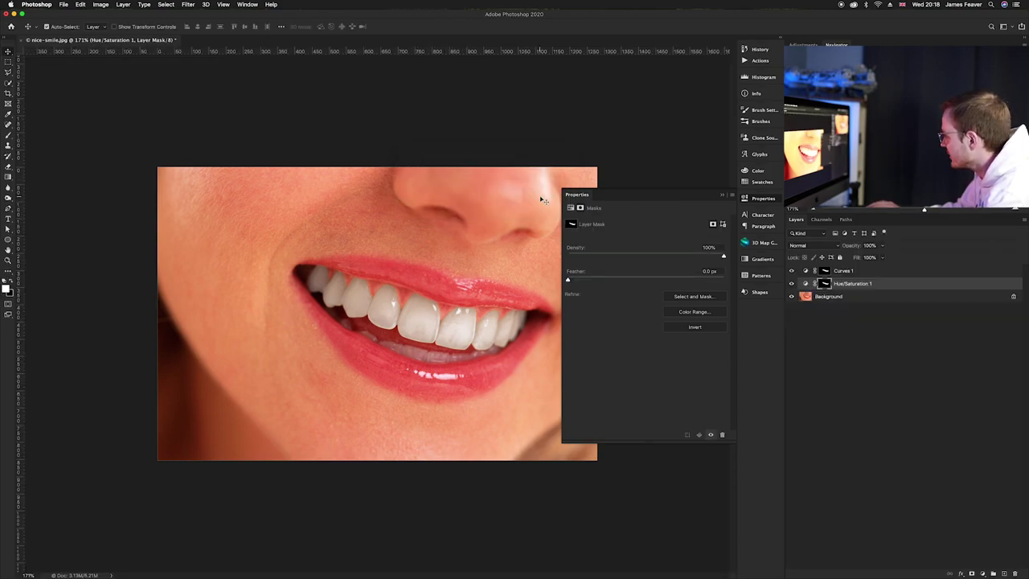
{"action": "left_click", "coordinate": [825, 273]}
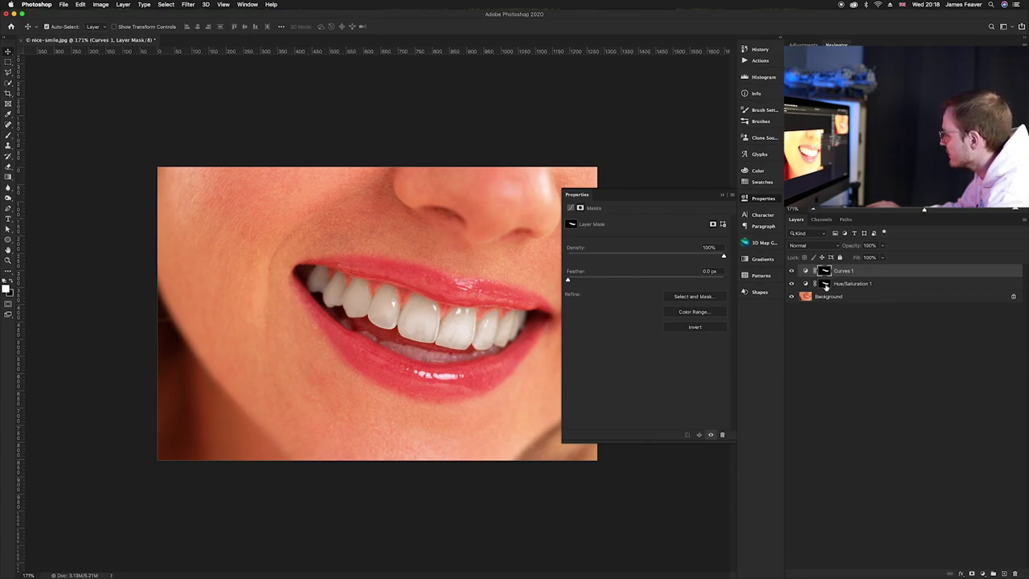
{"action": "left_click", "coordinate": [825, 285]}
{"action": "left_click_drag", "start_coordinate": [826, 286], "coordinate": [826, 272]}
Step: Brighten the teeth on the RGB curve with points at input 66, output 57 and input 162, output 191, and move the white point inward
{"action": "left_click", "coordinate": [805, 271]}
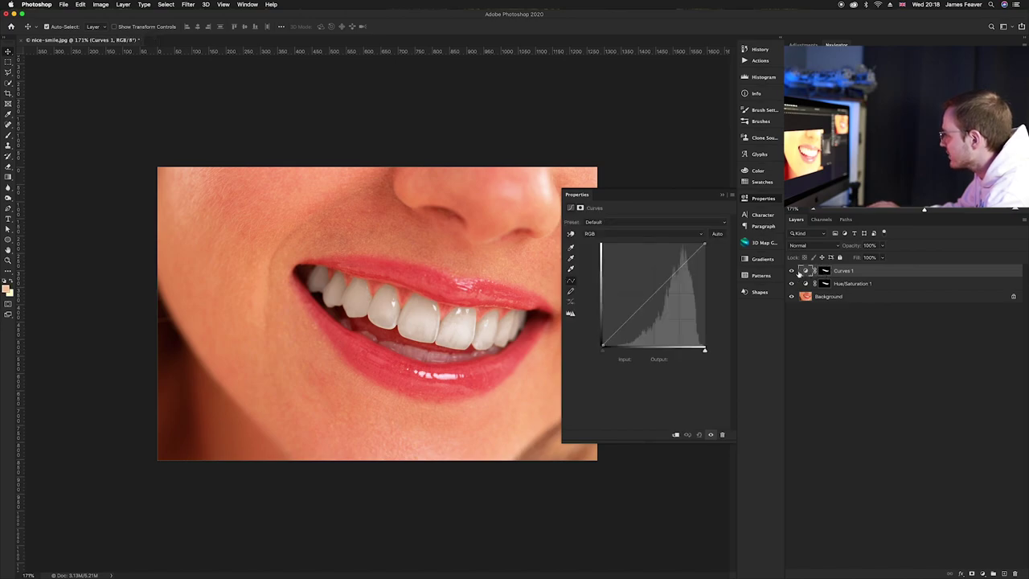
{"action": "left_click_drag", "start_coordinate": [677, 272], "coordinate": [675, 264]}
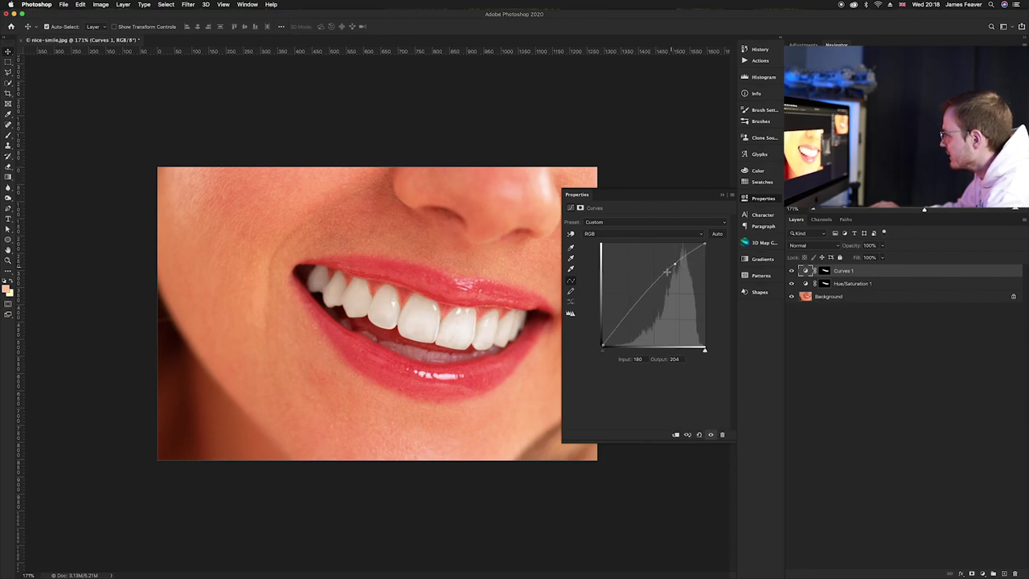
{"action": "mouse_move", "coordinate": [623, 319]}
{"action": "left_mouse_down"}
{"action": "mouse_move", "coordinate": [625, 348]}
{"action": "mouse_move", "coordinate": [630, 321]}
{"action": "left_mouse_up"}
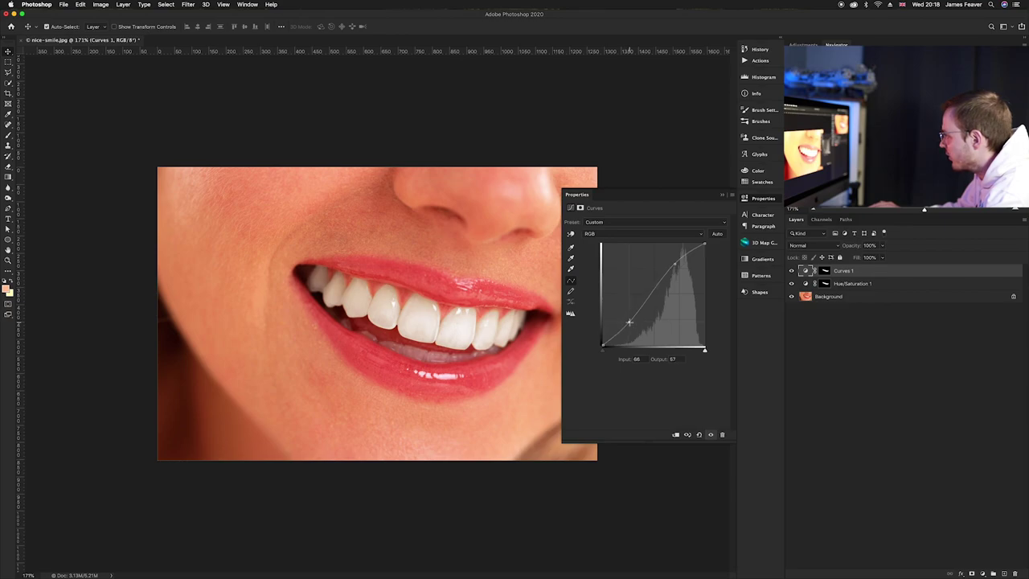
{"action": "left_click_drag", "start_coordinate": [674, 263], "coordinate": [667, 269]}
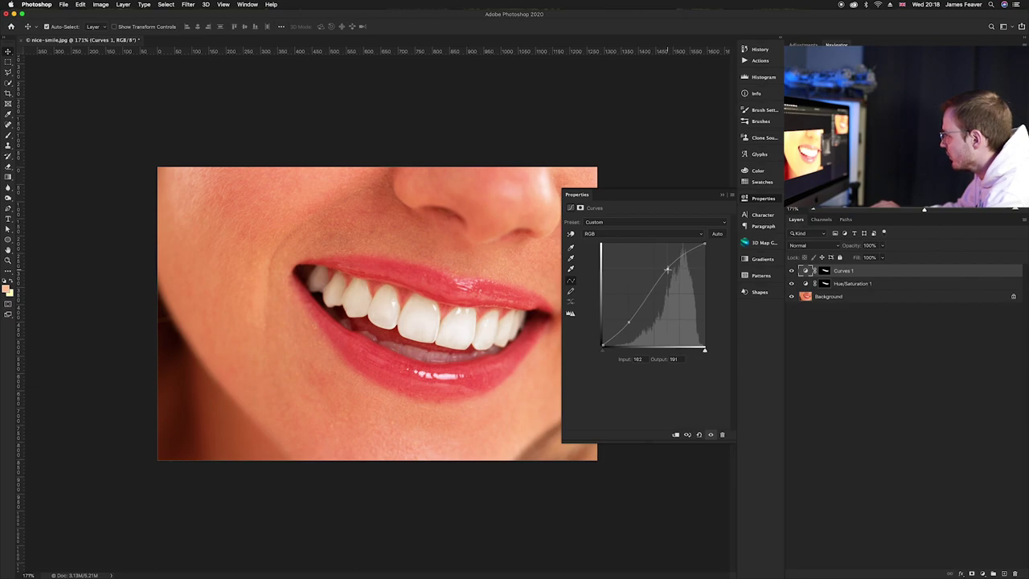
{"action": "left_click_drag", "start_coordinate": [705, 351], "coordinate": [694, 351]}
{"action": "left_click", "coordinate": [766, 201]}
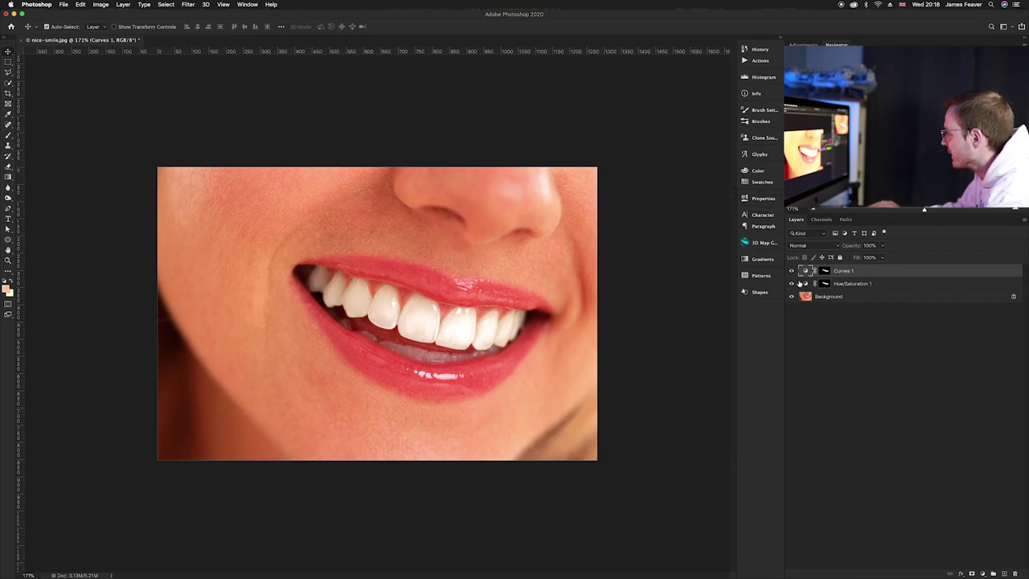
Step: Reopen the Hue/Saturation adjustment, shift the hue slightly negative and set the saturation to -58
{"action": "double_click", "coordinate": [804, 284]}
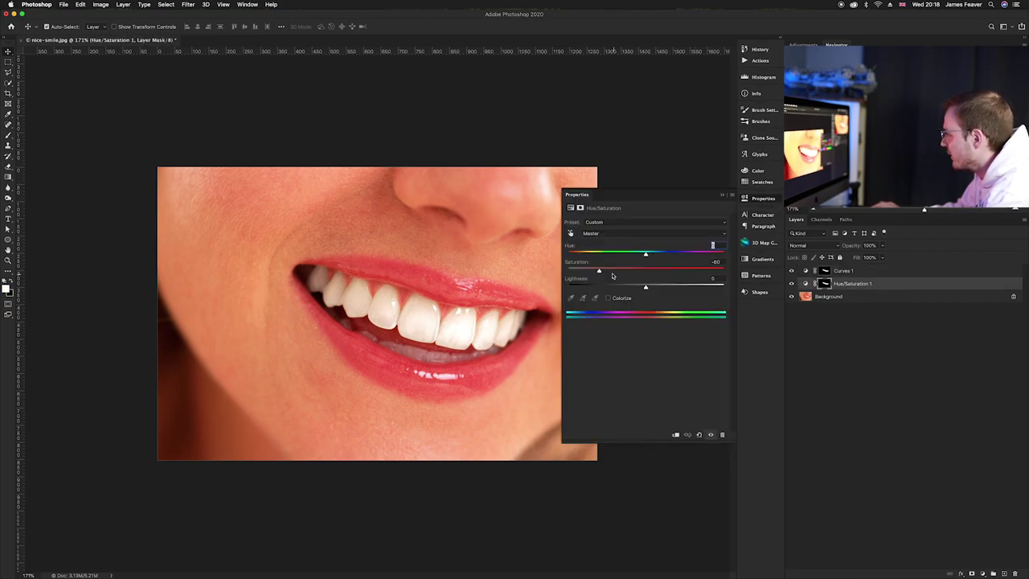
{"action": "mouse_move", "coordinate": [599, 270]}
{"action": "left_mouse_down"}
{"action": "mouse_move", "coordinate": [646, 275]}
{"action": "mouse_move", "coordinate": [644, 255]}
{"action": "mouse_move", "coordinate": [639, 273]}
{"action": "mouse_move", "coordinate": [601, 274]}
{"action": "left_mouse_up"}
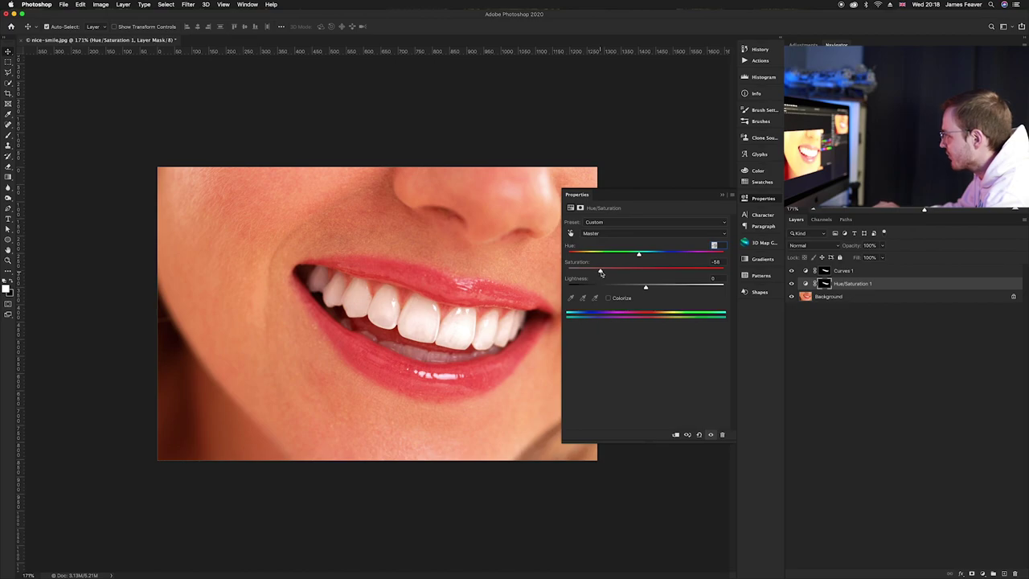
{"action": "left_click", "coordinate": [777, 199]}
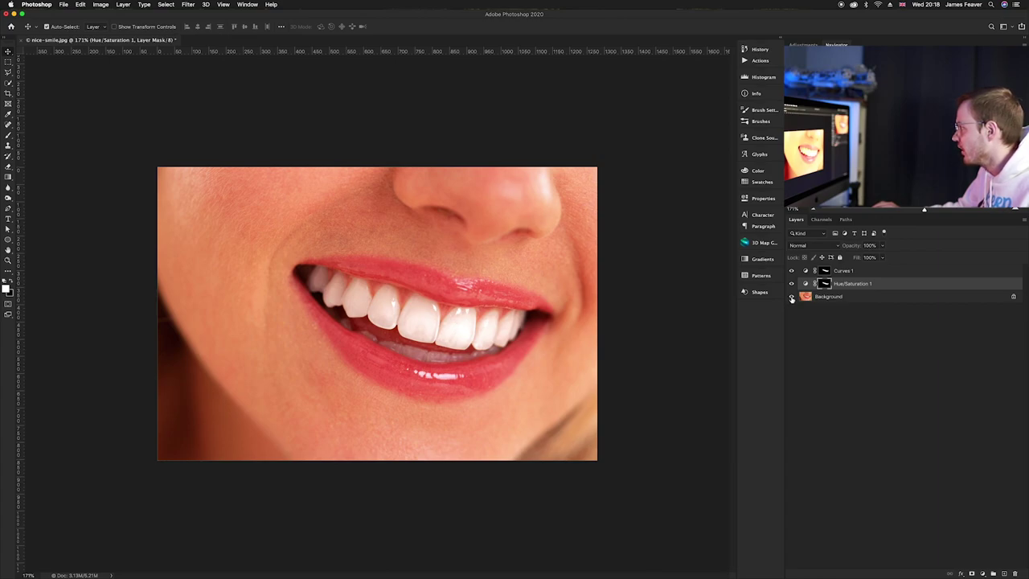
Step: Compare the original photo with the final whitened teeth by isolating and restoring the Background layer
{"action": "left_click", "coordinate": [792, 296], "text": "alt"}
{"action": "left_click", "coordinate": [792, 296], "text": "alt"}
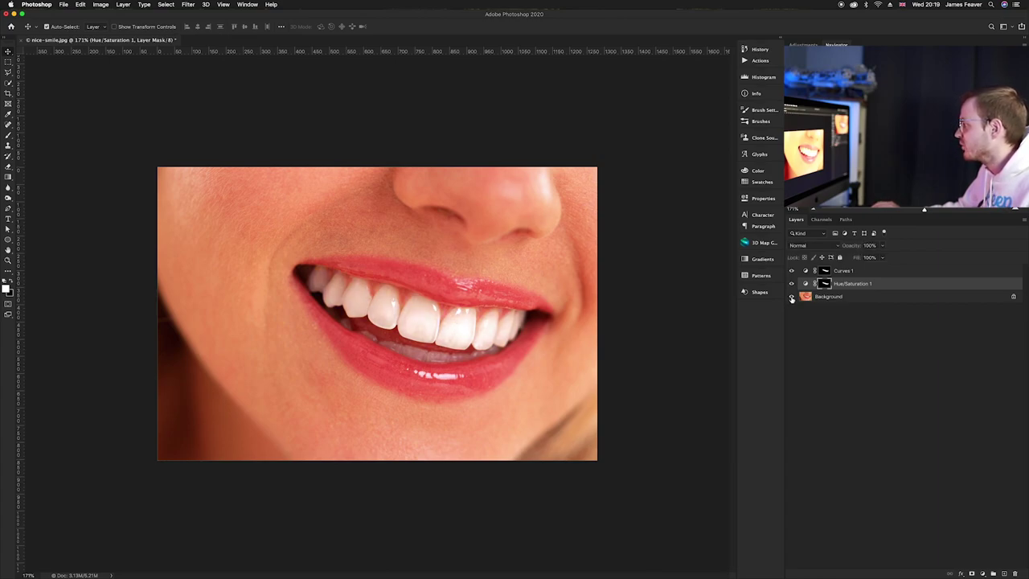